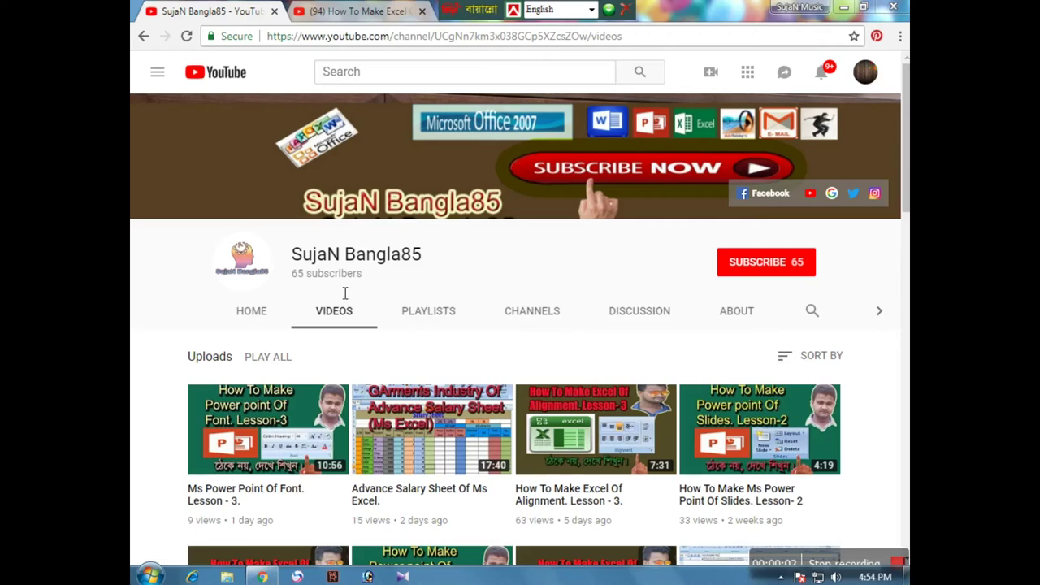
- Subscribe to the YouTube channel, add the Excel alignment Lesson-3 video to Watch later, and switch tabs
{"action": "left_click", "coordinate": [772, 269]}
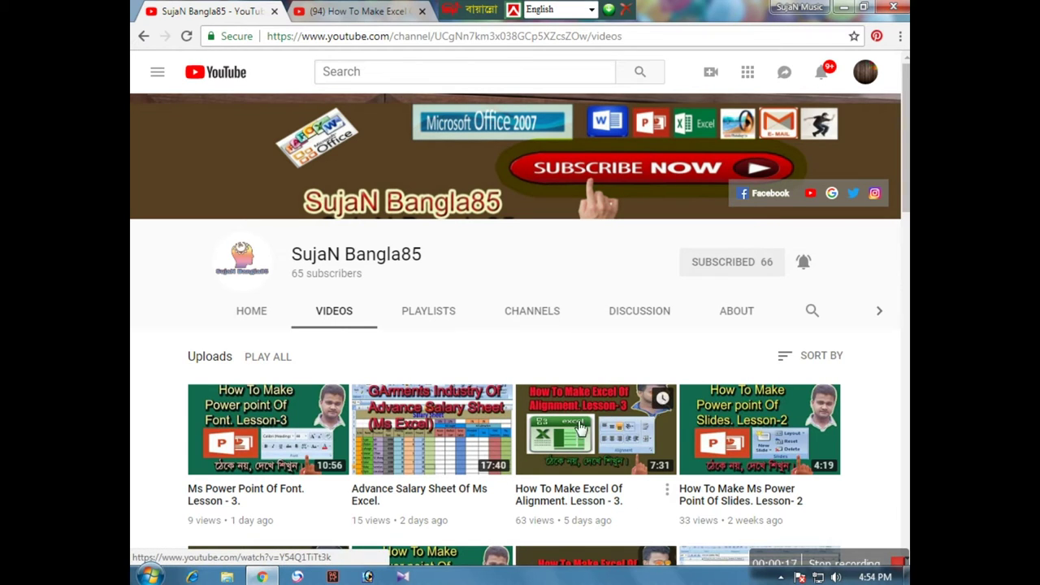
{"action": "left_click", "coordinate": [664, 400]}
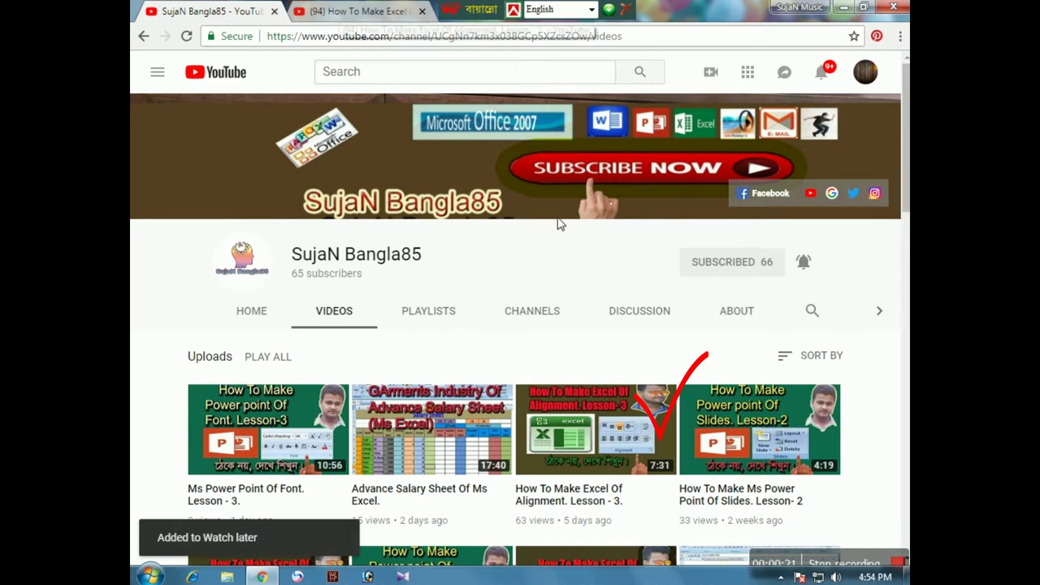
{"action": "left_click", "coordinate": [372, 10]}
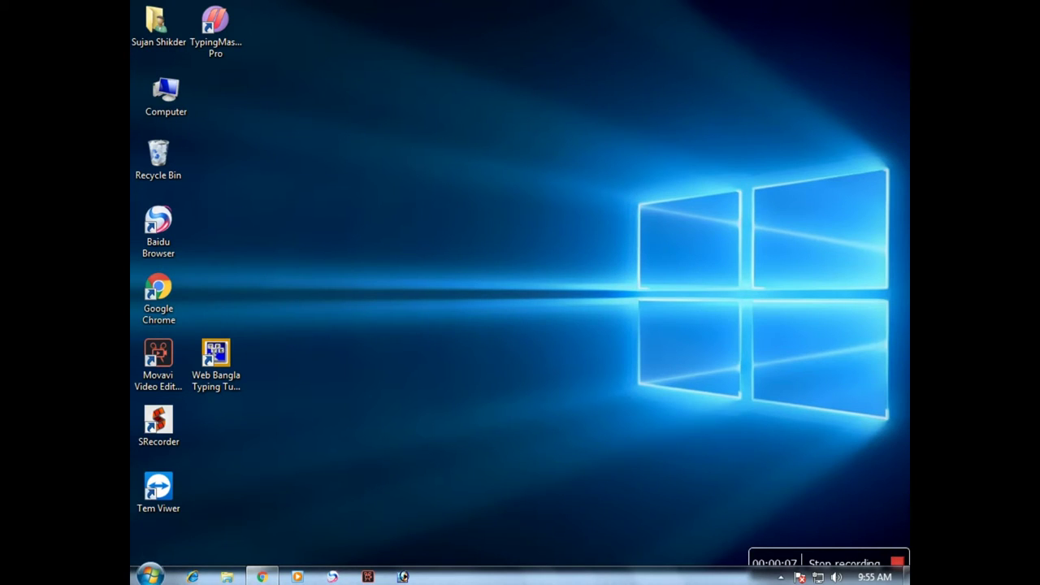
- Launch Microsoft Office PowerPoint 2007 from the Microsoft Office folder and dismiss the Document Recovery pane
{"action": "left_click", "coordinate": [151, 576]}
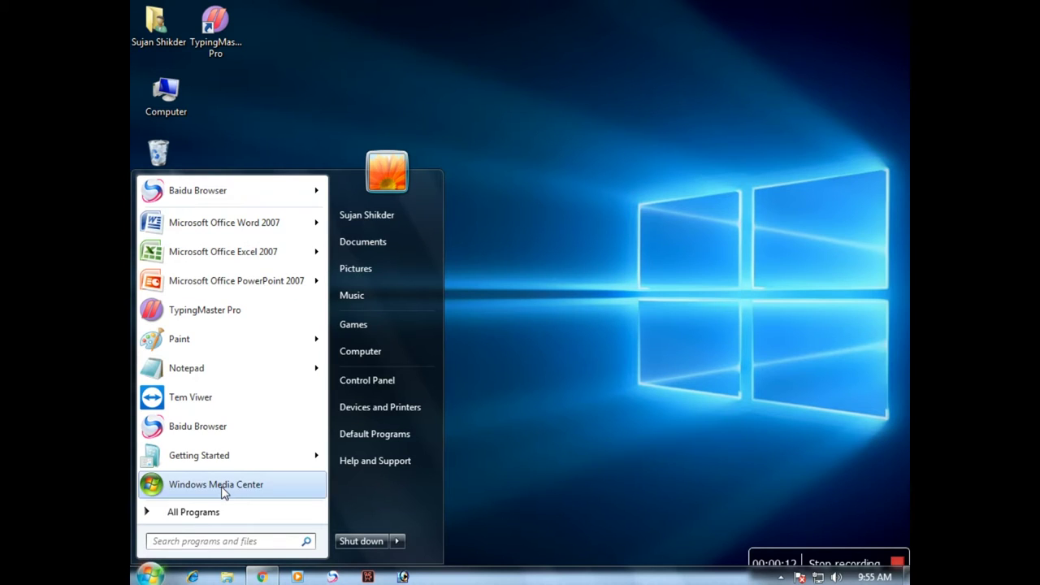
{"action": "left_click", "coordinate": [225, 514]}
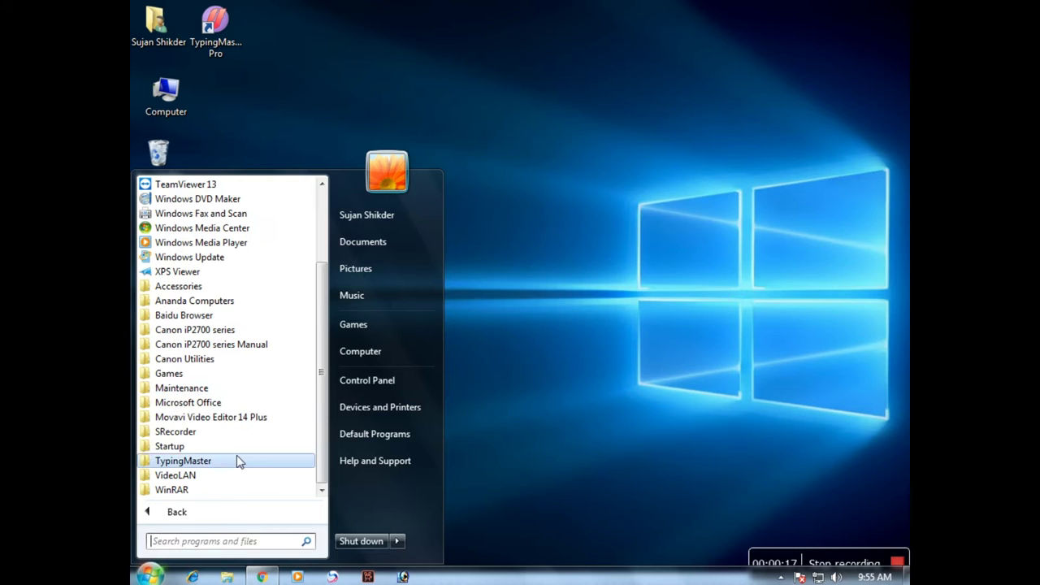
{"action": "left_click", "coordinate": [239, 402]}
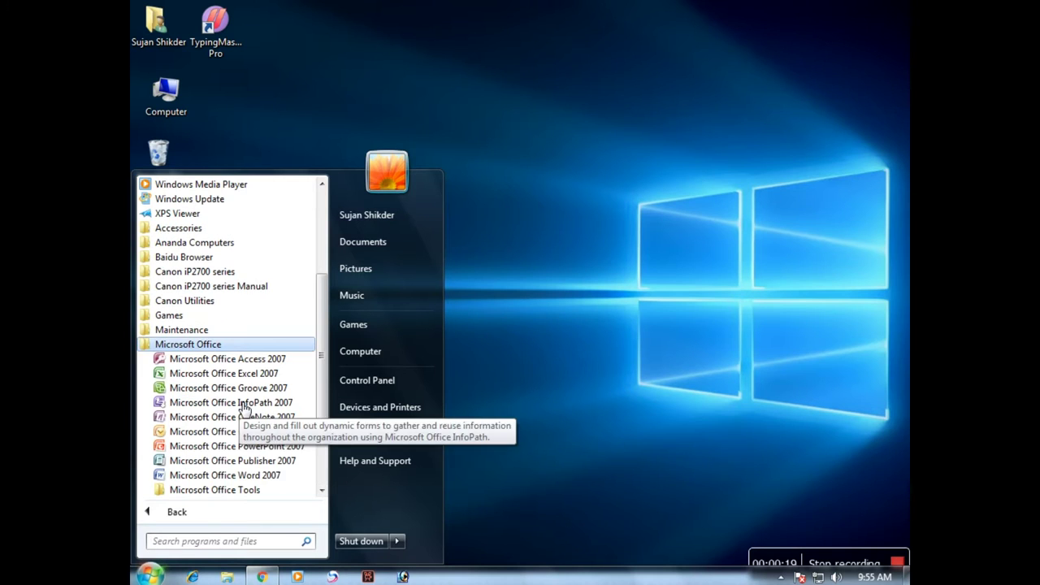
{"action": "left_click", "coordinate": [264, 446]}
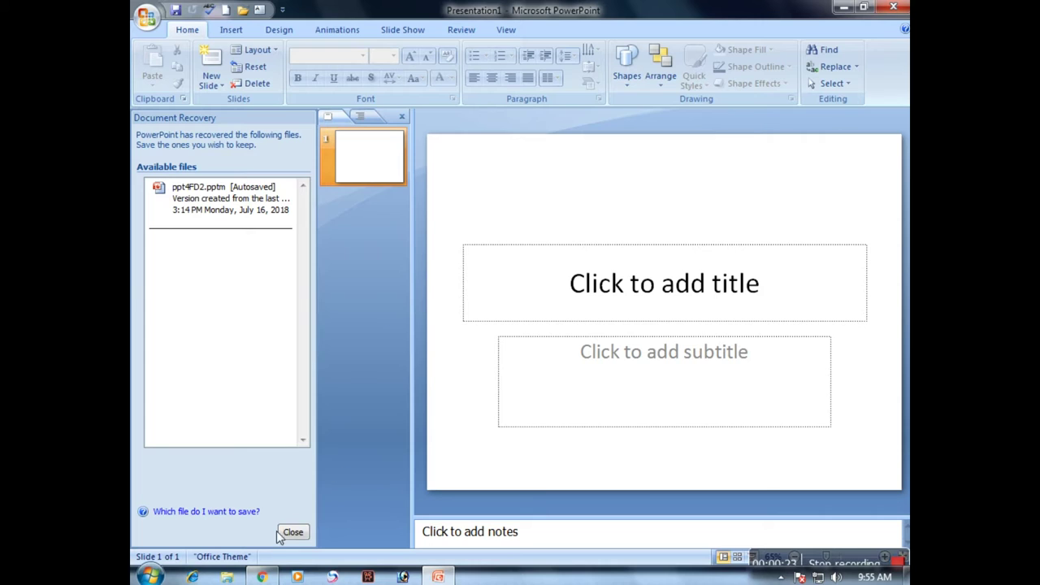
{"action": "left_click", "coordinate": [290, 533]}
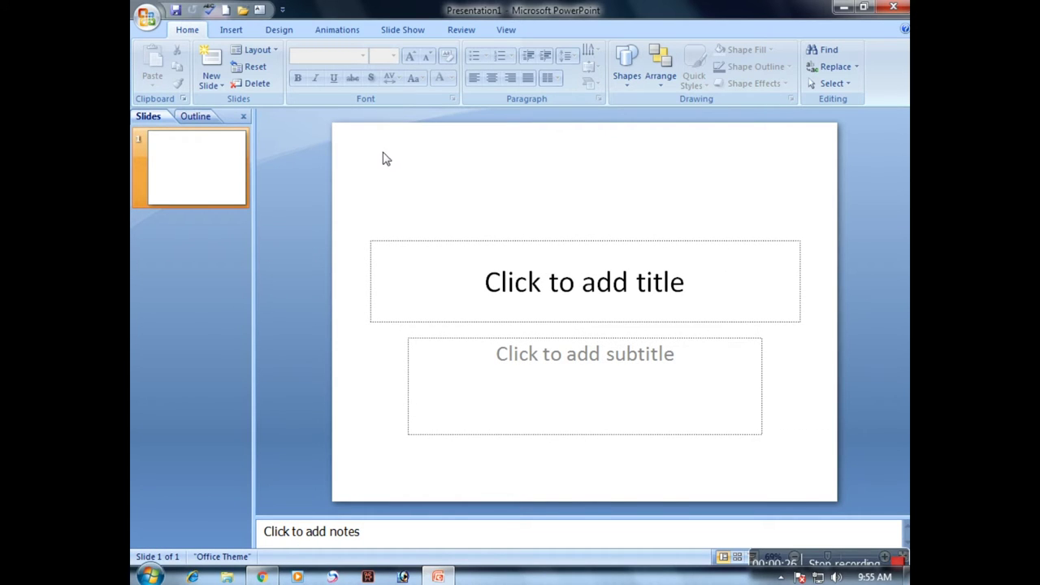
- Delete the title and subtitle placeholders, leaving slide 1 blank, and bring up the Shapes gallery
{"action": "left_click_drag", "start_coordinate": [360, 135], "coordinate": [858, 538]}
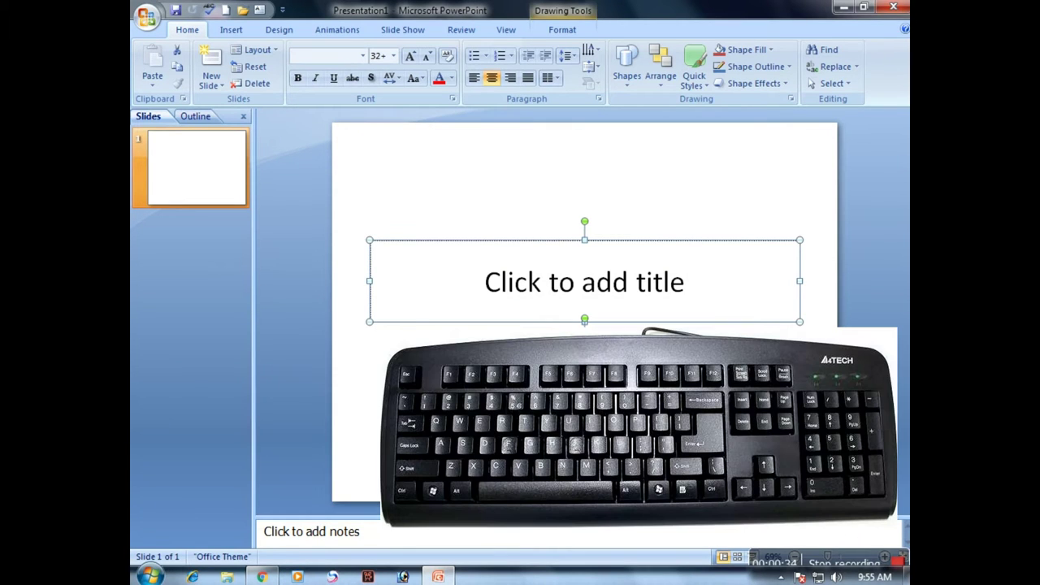
{"action": "key", "text": "Delete"}
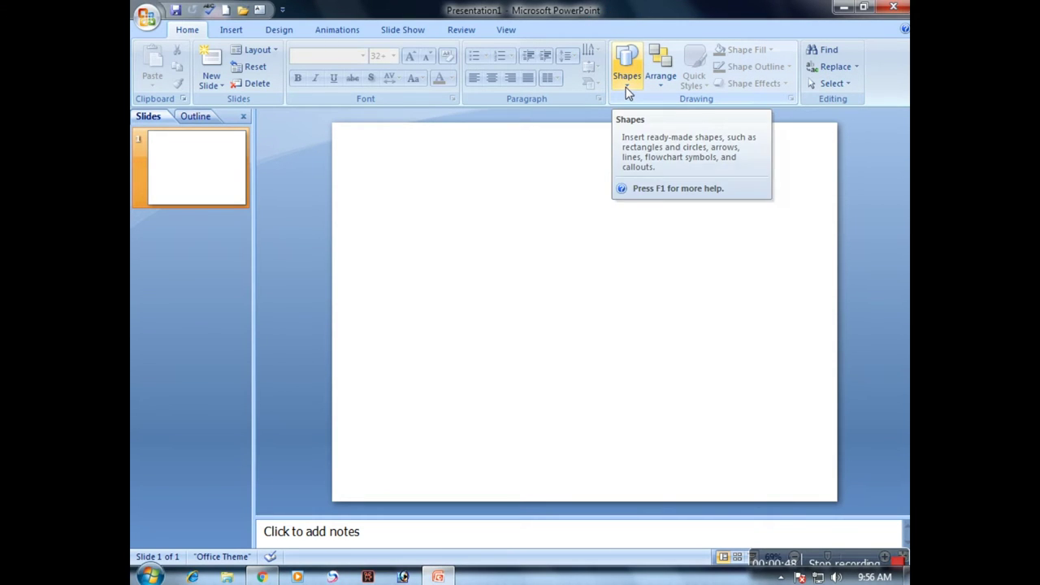
{"action": "left_click", "coordinate": [626, 93]}
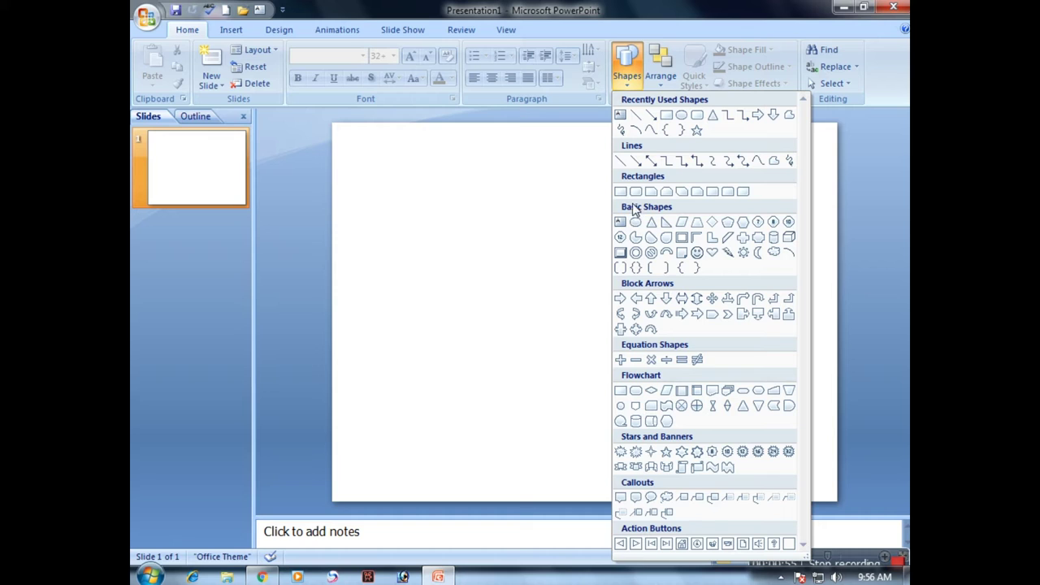
- Draw an Oval Callout near the slide's top-left and set its font to AtraiMJ
{"action": "left_click", "coordinate": [652, 498]}
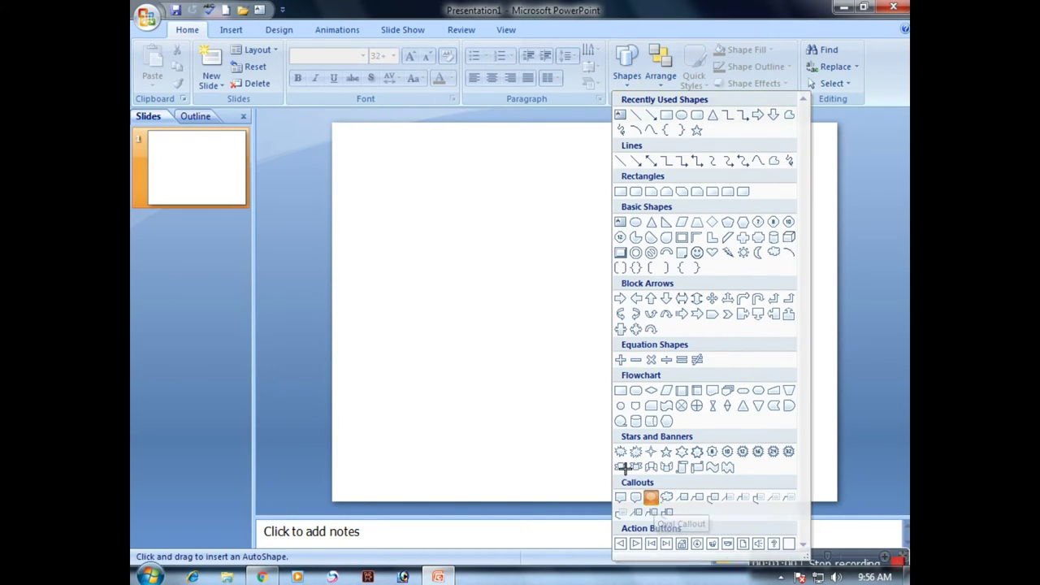
{"action": "left_click_drag", "start_coordinate": [374, 169], "coordinate": [477, 300]}
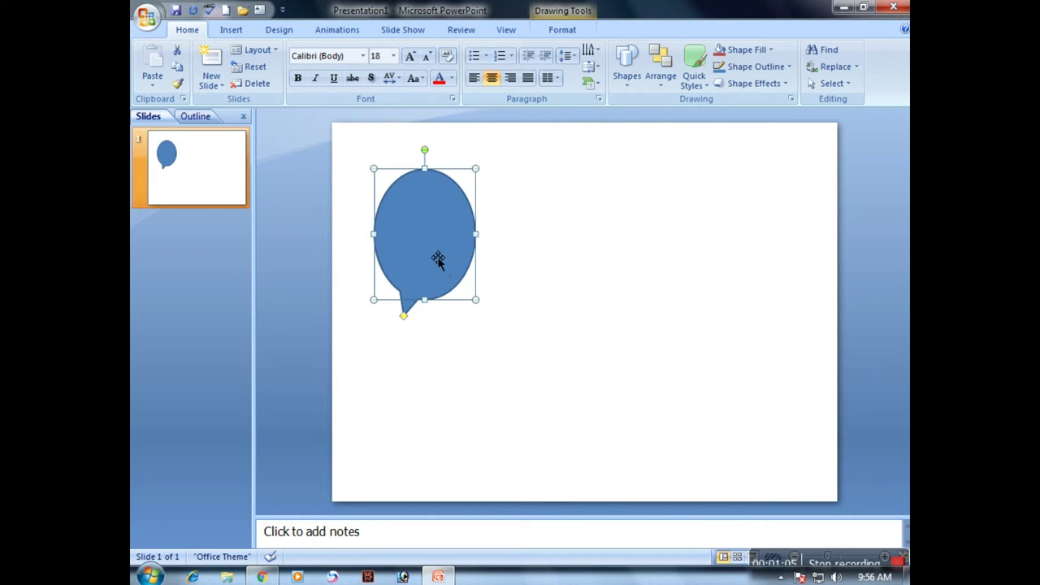
{"action": "left_click", "coordinate": [363, 56]}
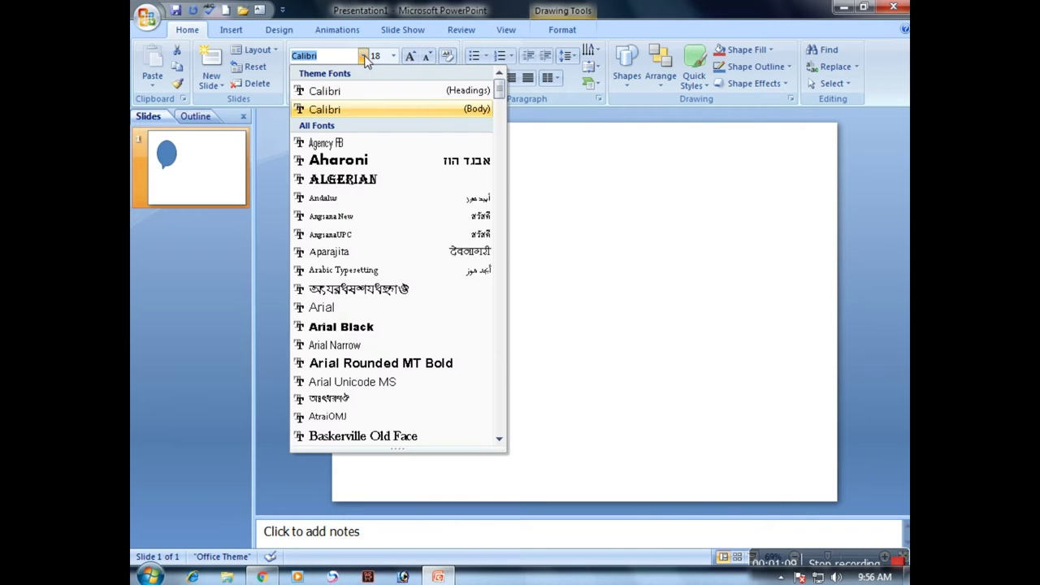
{"action": "left_click", "coordinate": [412, 399]}
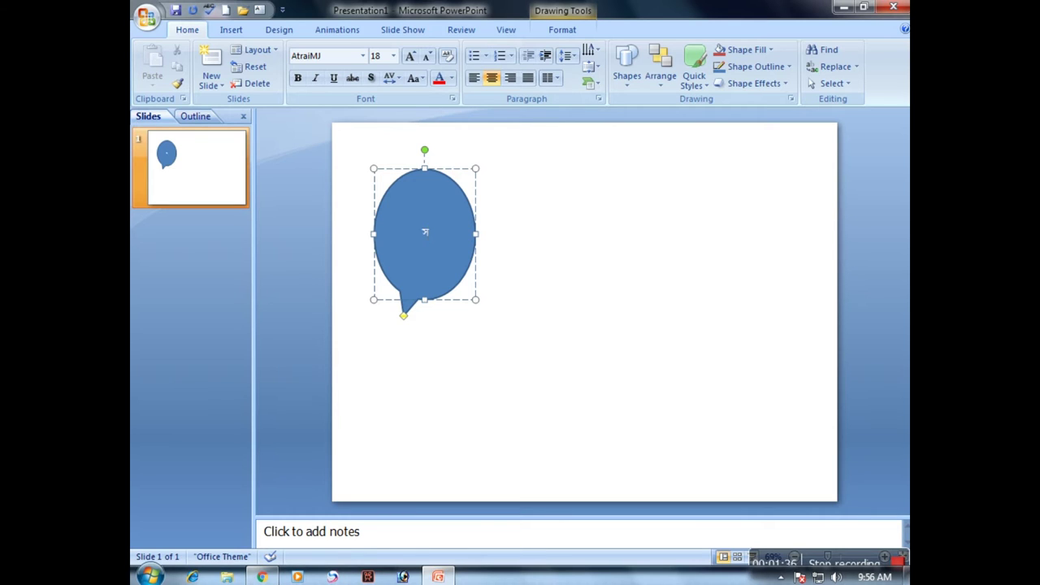
- Type the Bangla sentence comparing time to a flowing river, retyping the first word as 'সময়'
{"action": "key", "text": "BackSpace"}
{"action": "key", "text": "BackSpace"}
{"action": "key", "text": "BackSpace"}
{"action": "key", "text": "BackSpace"}
{"action": "type", "text": "নদীর"}
{"action": "type", "text": " স্রোতের"}
{"action": "type", "text": " ন্যায় প"}
{"action": "type", "text": "্রবাহিত হয়।"}
{"action": "double_click", "coordinate": [413, 217]}
{"action": "type", "text": "সময়"}
- Set the callout text to 24 pt and enlarge the callout so the sentence wraps onto two lines
{"action": "left_click", "coordinate": [472, 303]}
{"action": "left_click", "coordinate": [457, 287]}
{"action": "left_click", "coordinate": [475, 300]}
{"action": "left_click", "coordinate": [460, 278]}
{"action": "left_click", "coordinate": [415, 61]}
{"action": "left_click", "coordinate": [415, 60]}
{"action": "left_click", "coordinate": [414, 61]}
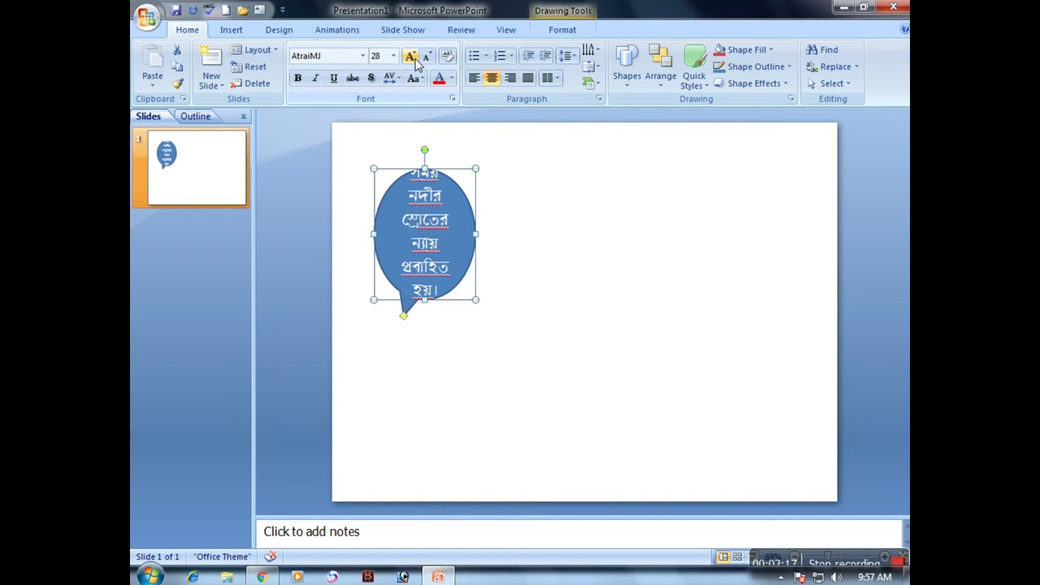
{"action": "left_click", "coordinate": [425, 57]}
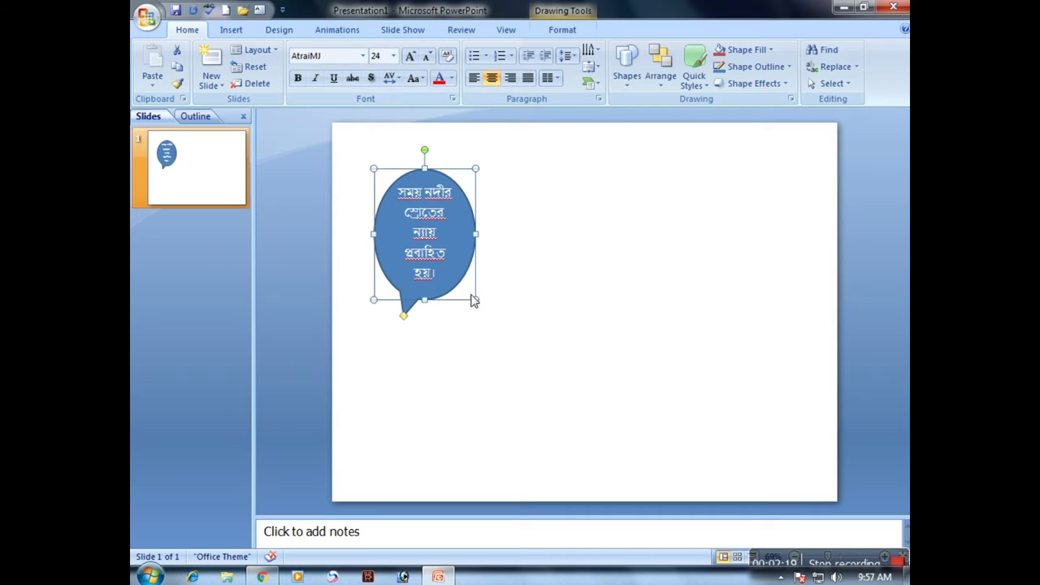
{"action": "left_click_drag", "start_coordinate": [477, 300], "coordinate": [560, 379]}
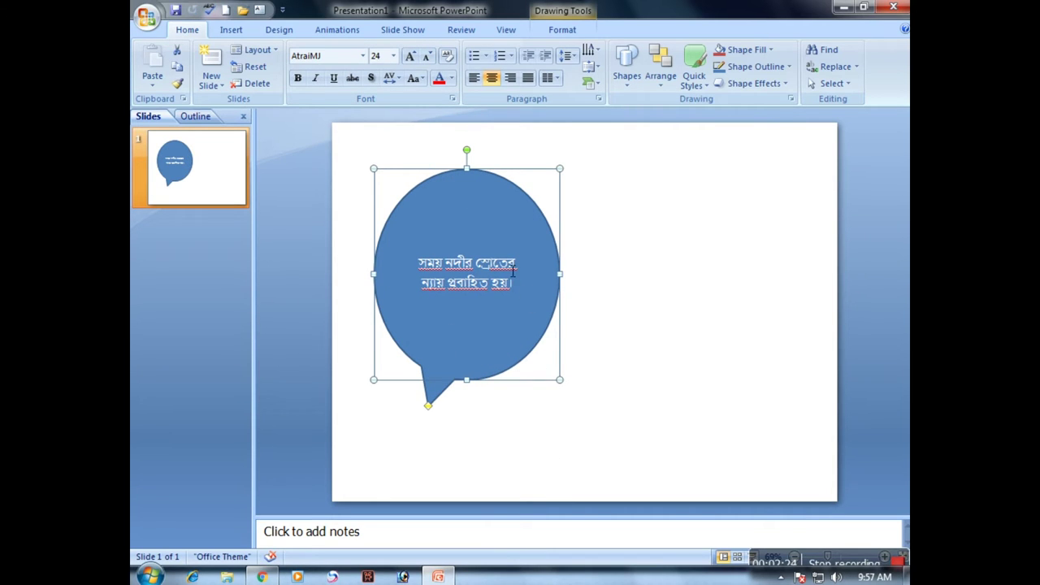
{"action": "left_click", "coordinate": [639, 190]}
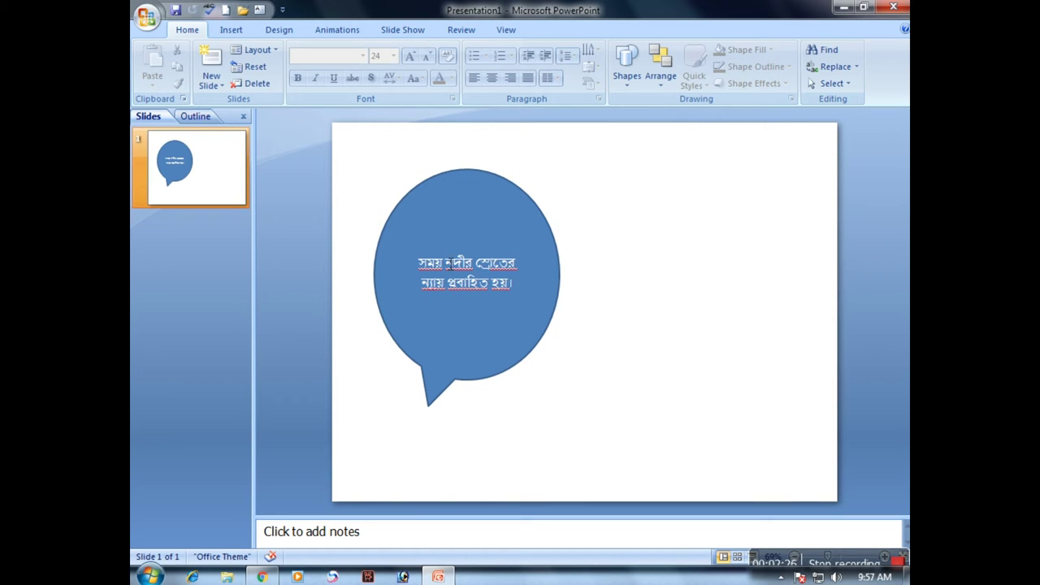
{"action": "left_click", "coordinate": [626, 75]}
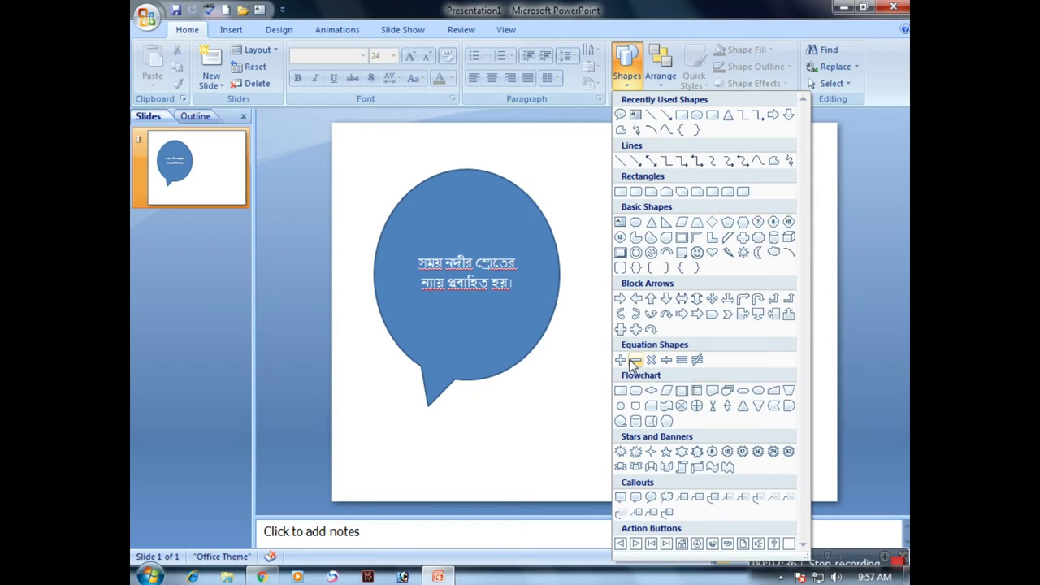
- Draw a Plus shape right of the callout and thin its arms into crossed lines
{"action": "left_click", "coordinate": [620, 360]}
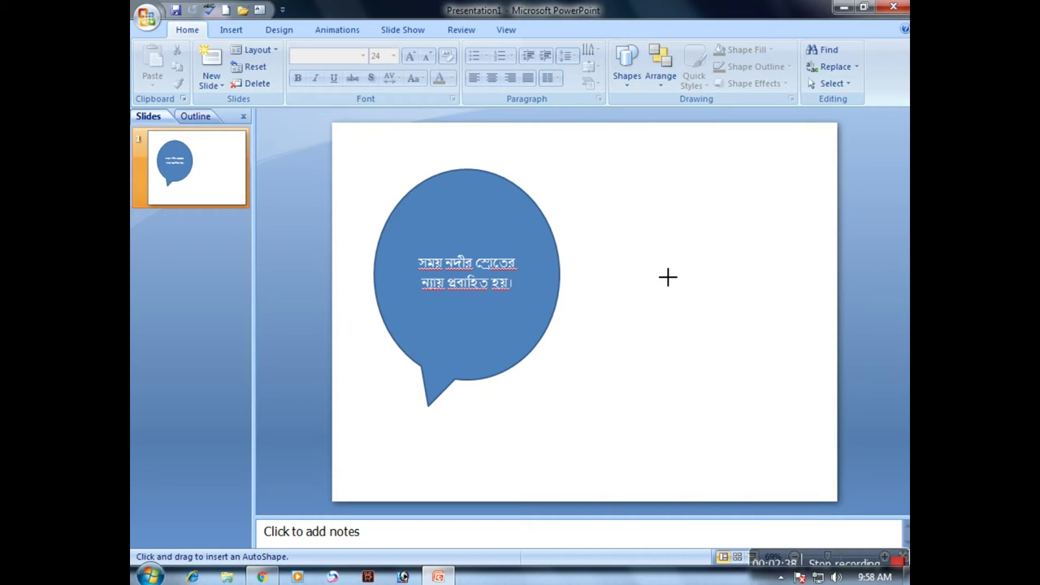
{"action": "left_click_drag", "start_coordinate": [655, 265], "coordinate": [715, 363]}
{"action": "mouse_move", "coordinate": [659, 311]}
{"action": "left_mouse_down"}
{"action": "mouse_move", "coordinate": [660, 298]}
{"action": "mouse_move", "coordinate": [660, 310]}
{"action": "left_mouse_up"}
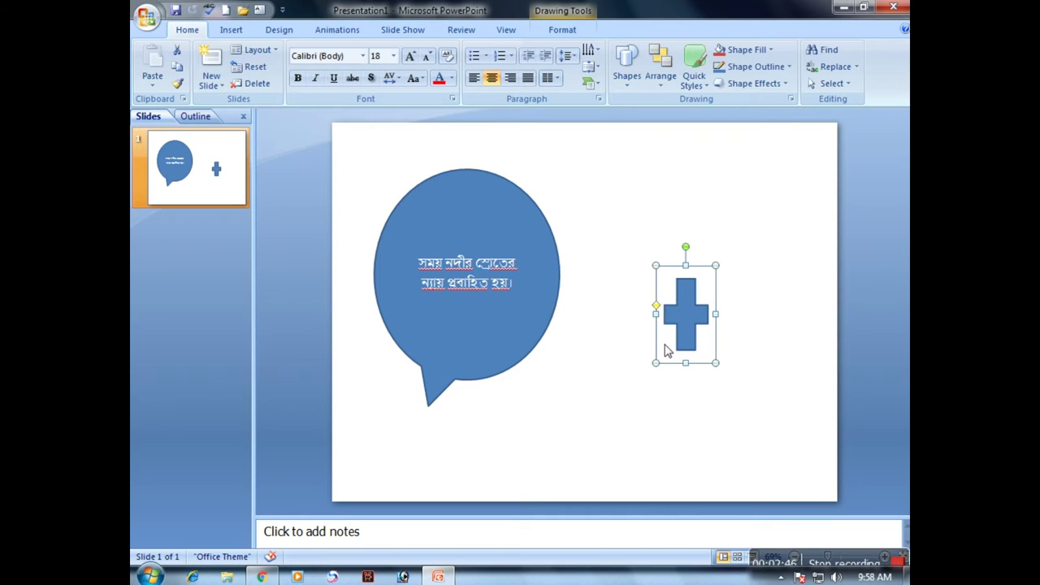
{"action": "left_click_drag", "start_coordinate": [658, 309], "coordinate": [634, 359]}
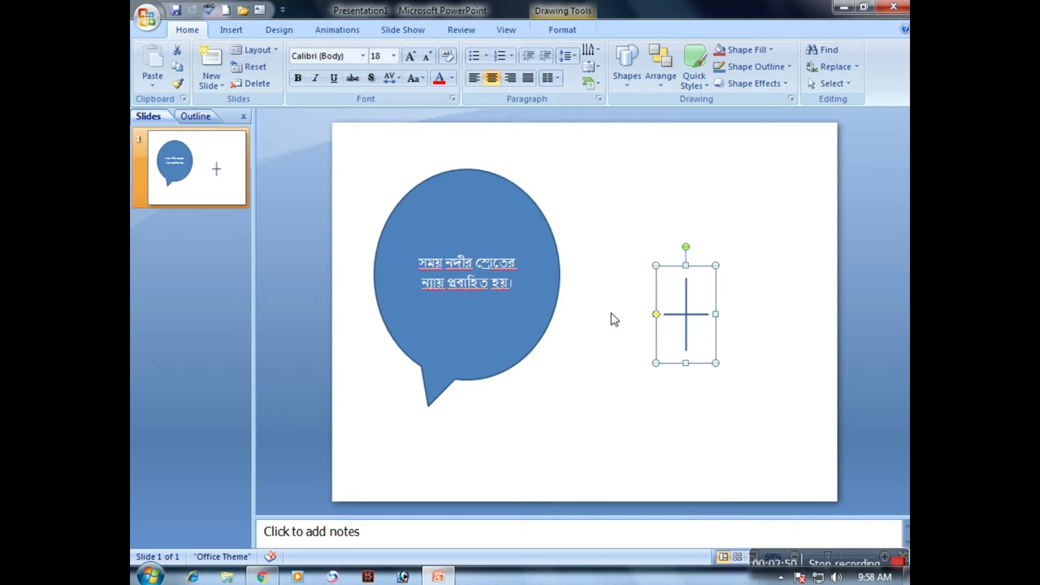
{"action": "left_click", "coordinate": [706, 182]}
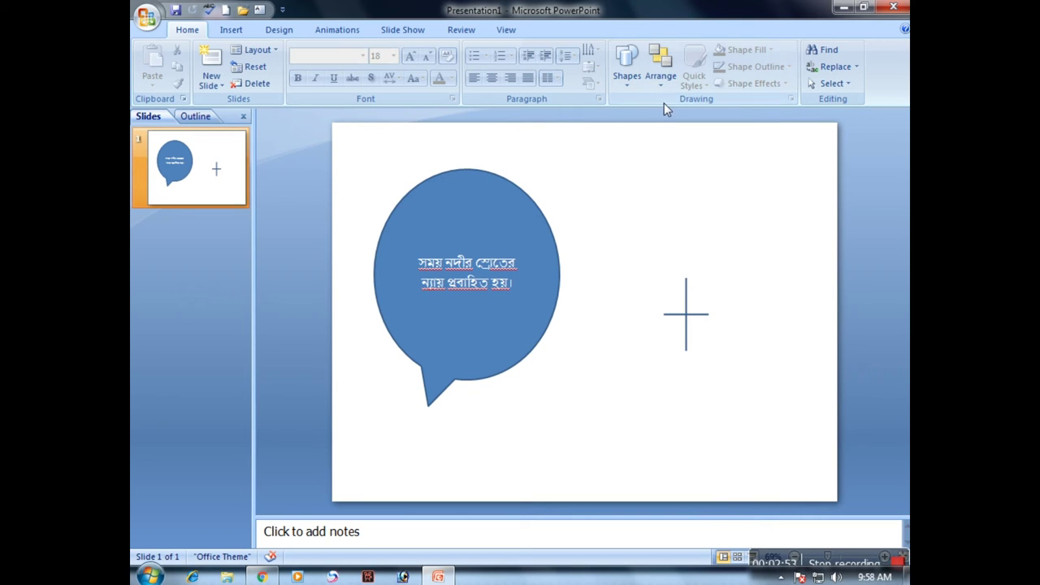
{"action": "left_click", "coordinate": [627, 69]}
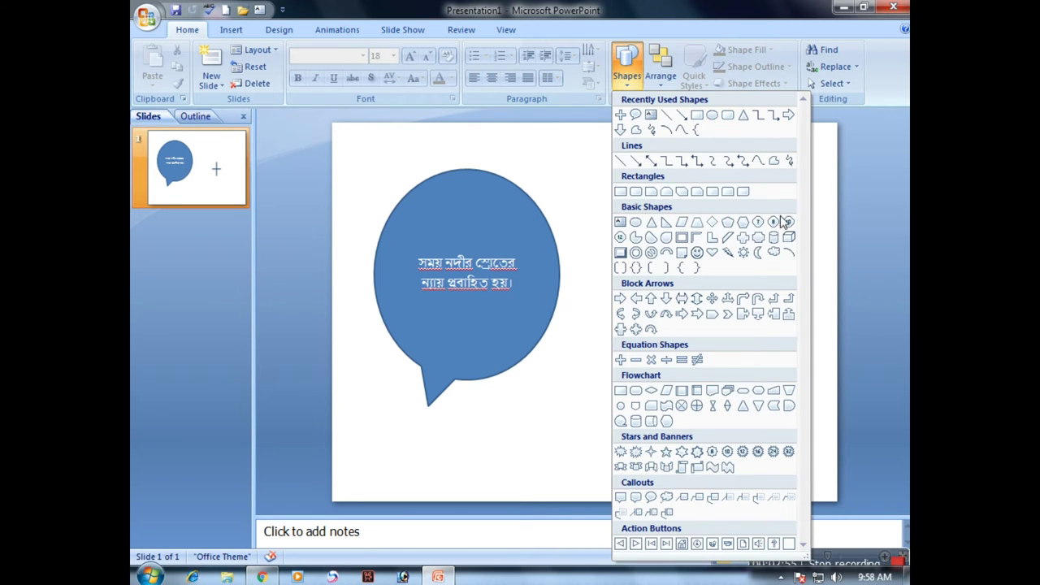
- Draw a block arrow at the top-left, rotate it about 40° toward the callout, and widen its head
{"action": "left_click", "coordinate": [620, 298]}
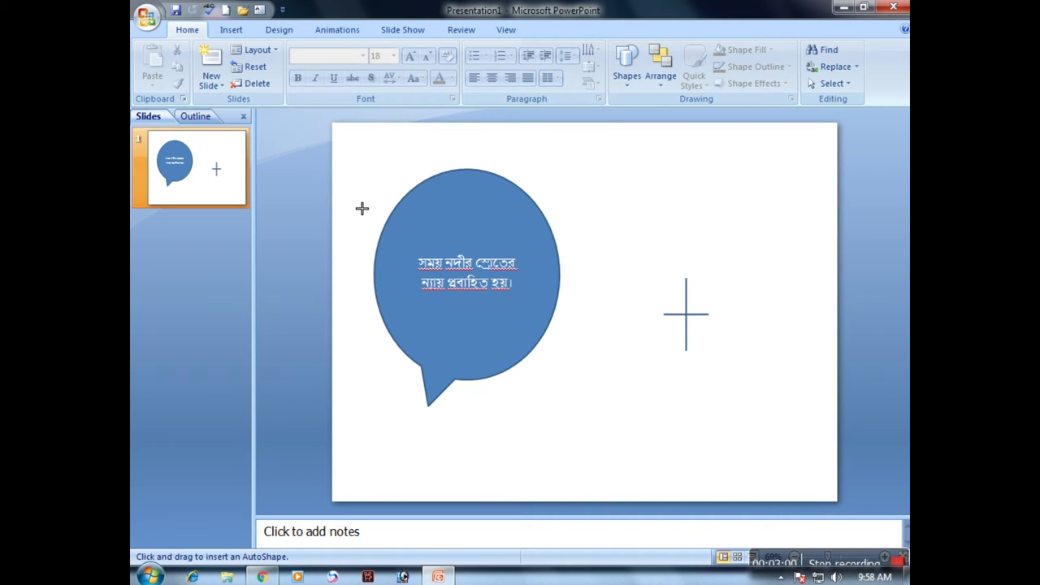
{"action": "left_click_drag", "start_coordinate": [397, 143], "coordinate": [353, 203]}
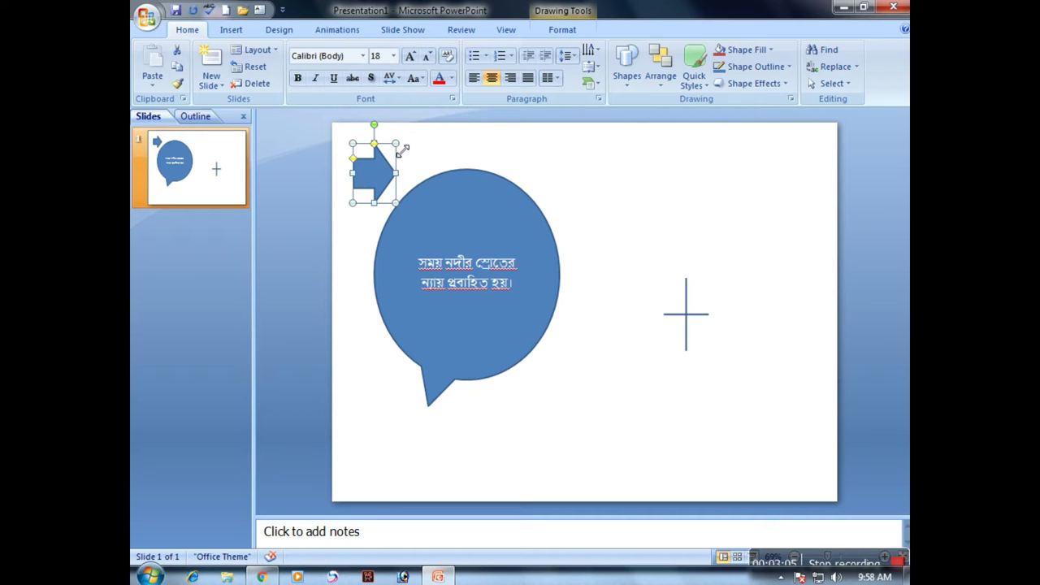
{"action": "left_click_drag", "start_coordinate": [374, 126], "coordinate": [419, 132]}
{"action": "left_click", "coordinate": [486, 163]}
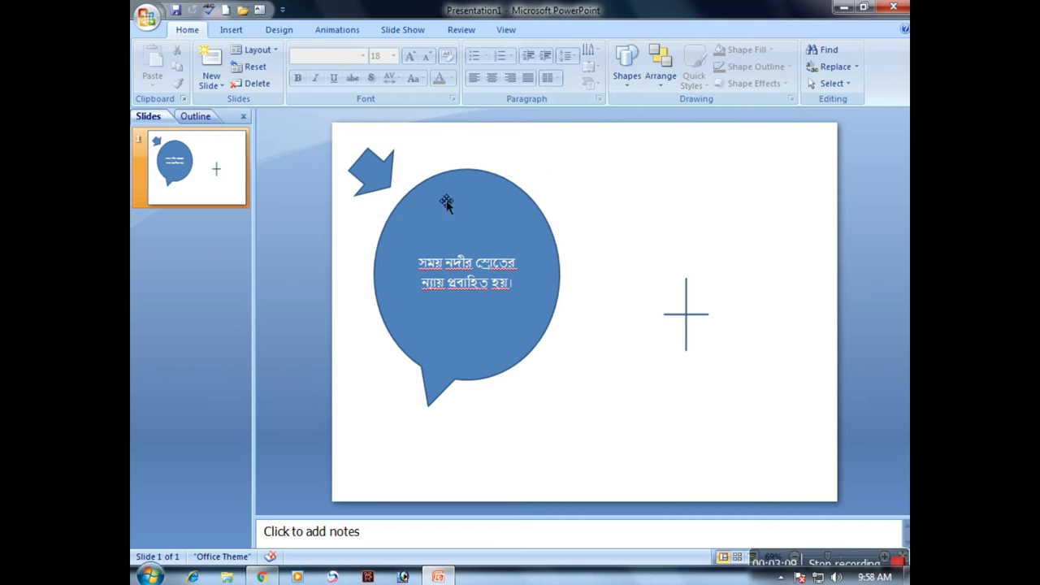
{"action": "left_click", "coordinate": [386, 175]}
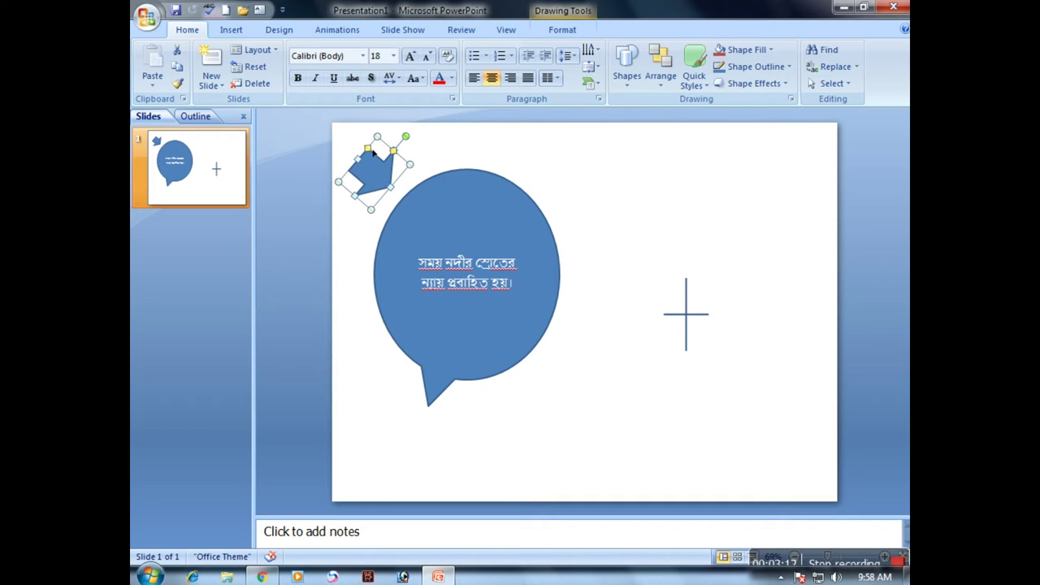
{"action": "left_click_drag", "start_coordinate": [371, 150], "coordinate": [364, 152]}
{"action": "left_click_drag", "start_coordinate": [395, 157], "coordinate": [392, 159]}
{"action": "left_click", "coordinate": [495, 156]}
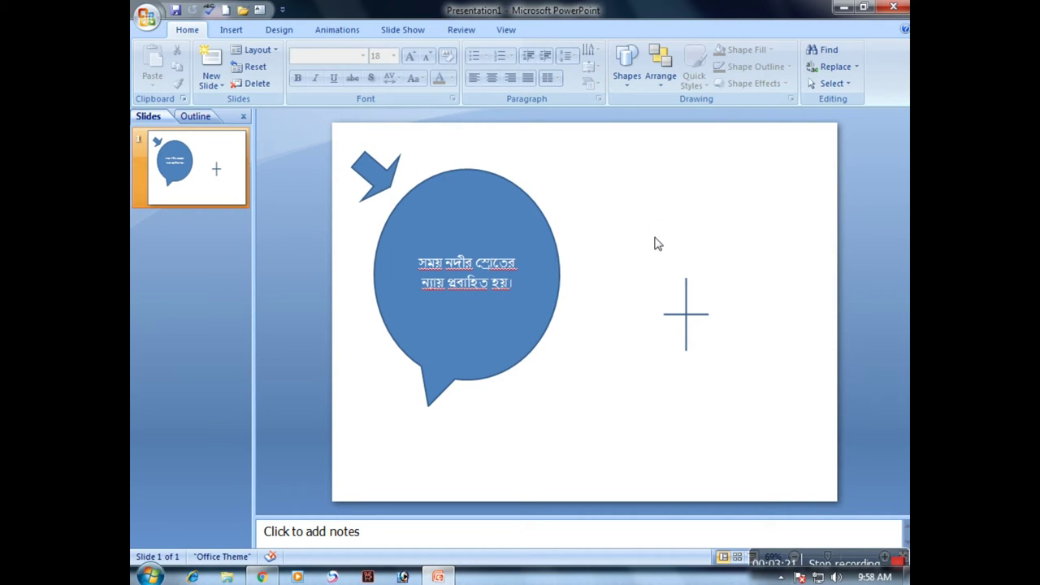
- Draw a Sun shape beside the callout, widen it, and shrink its centre to thin the rays
{"action": "left_click", "coordinate": [665, 85]}
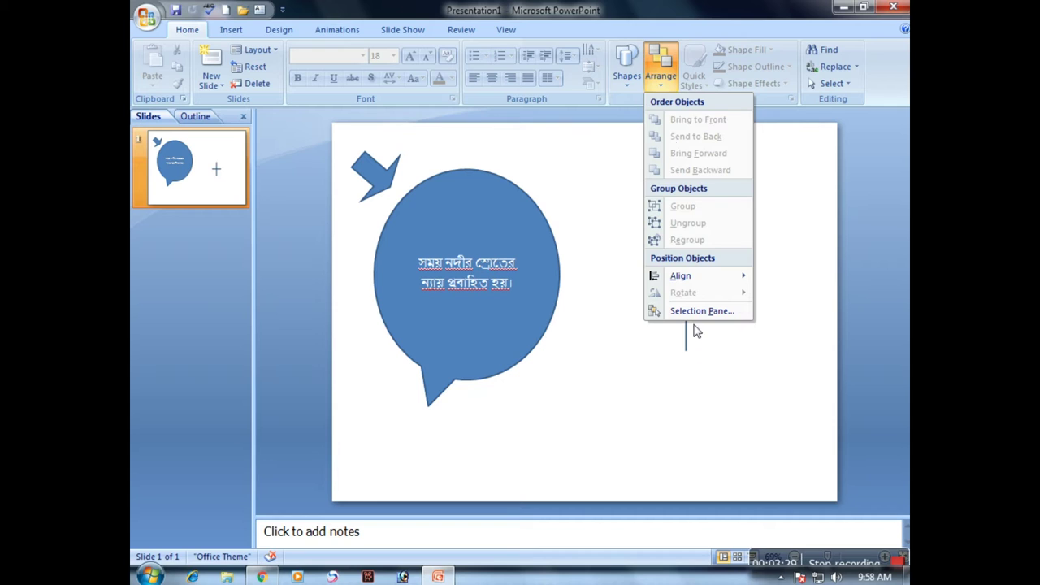
{"action": "left_click", "coordinate": [697, 354]}
{"action": "left_click", "coordinate": [631, 88]}
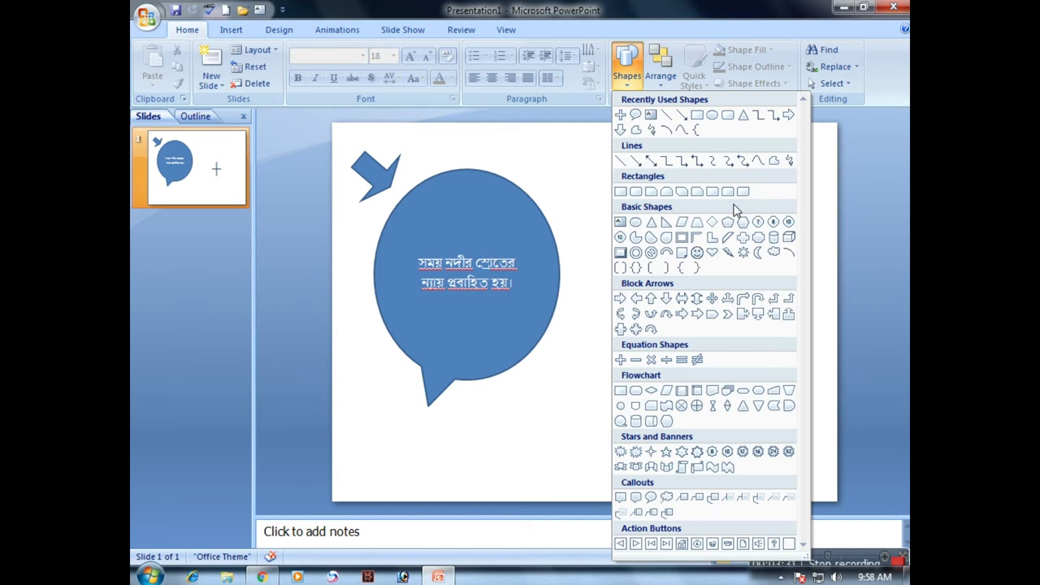
{"action": "left_click", "coordinate": [742, 252]}
{"action": "left_click_drag", "start_coordinate": [576, 186], "coordinate": [619, 321]}
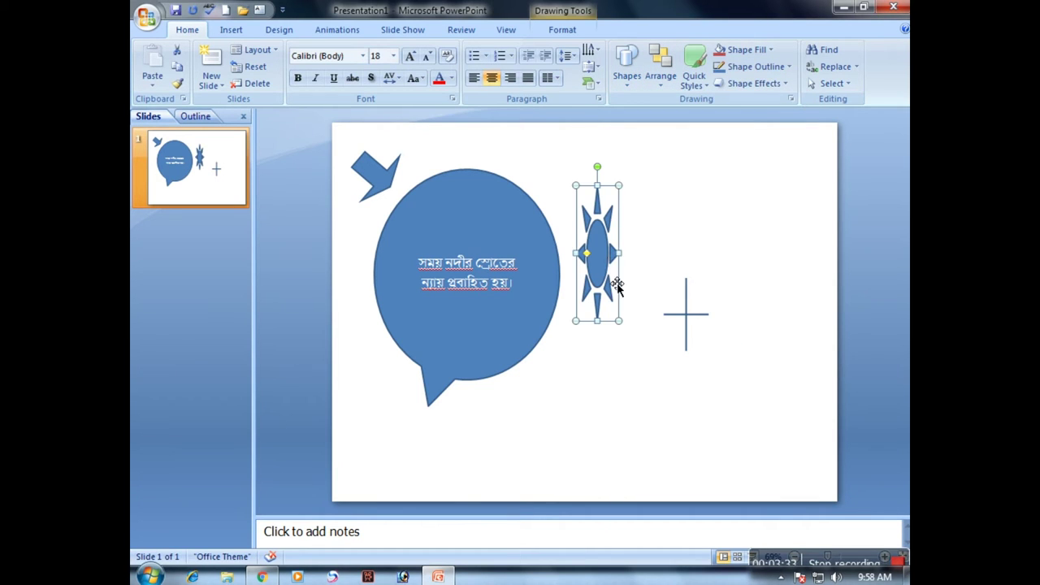
{"action": "left_click_drag", "start_coordinate": [619, 253], "coordinate": [703, 252]}
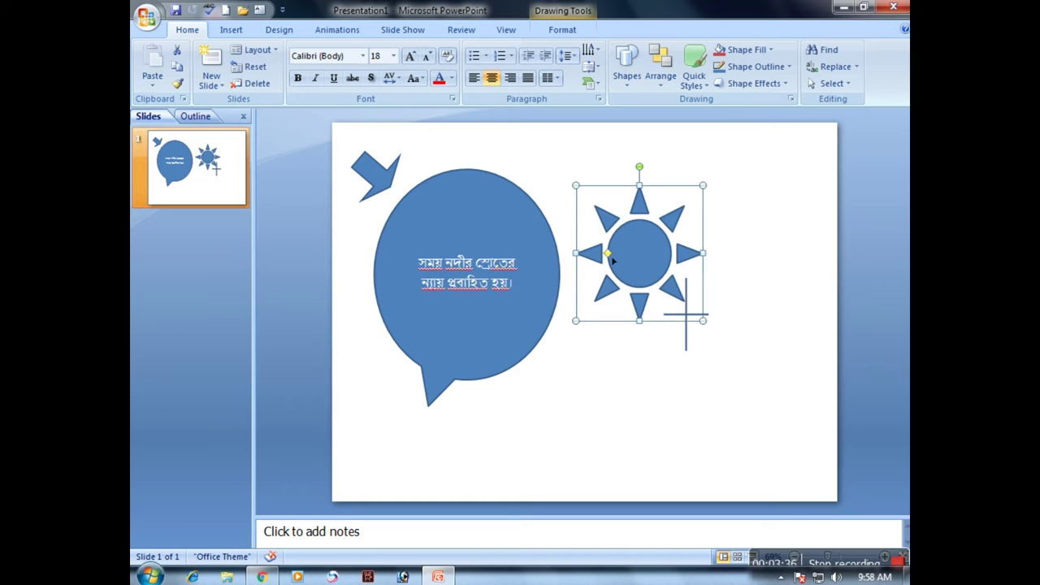
{"action": "left_click_drag", "start_coordinate": [607, 252], "coordinate": [634, 265]}
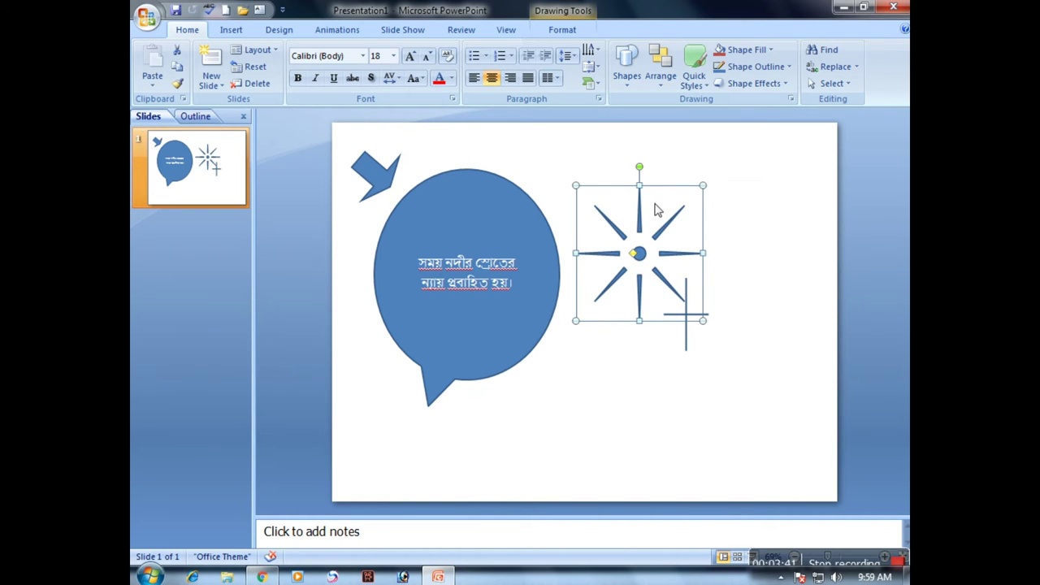
- Move the sun so it overlaps the callout's right edge
{"action": "left_click_drag", "start_coordinate": [655, 203], "coordinate": [598, 219]}
{"action": "left_click", "coordinate": [639, 225]}
{"action": "left_click", "coordinate": [610, 215]}
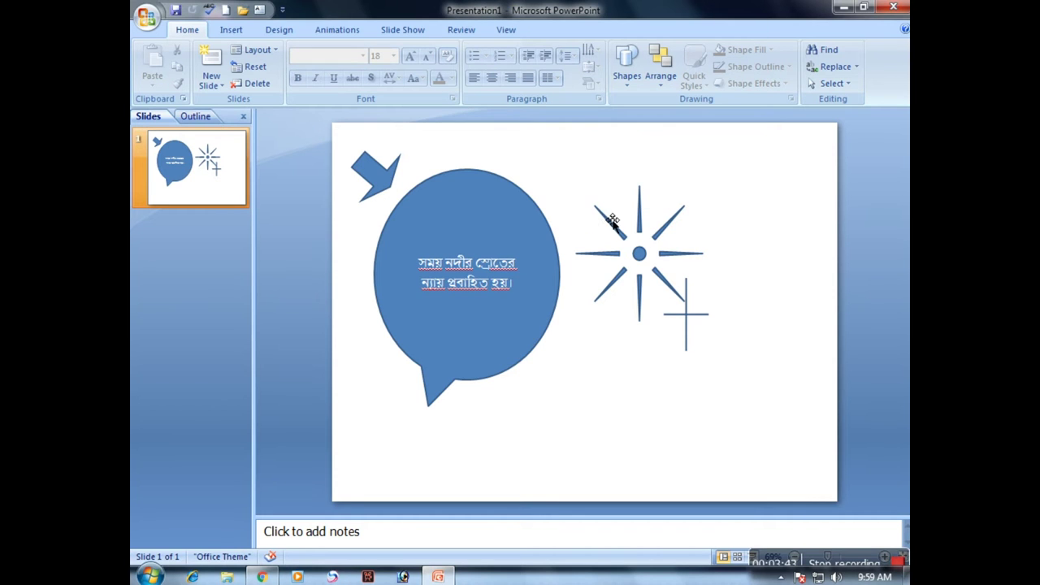
{"action": "left_click", "coordinate": [629, 241]}
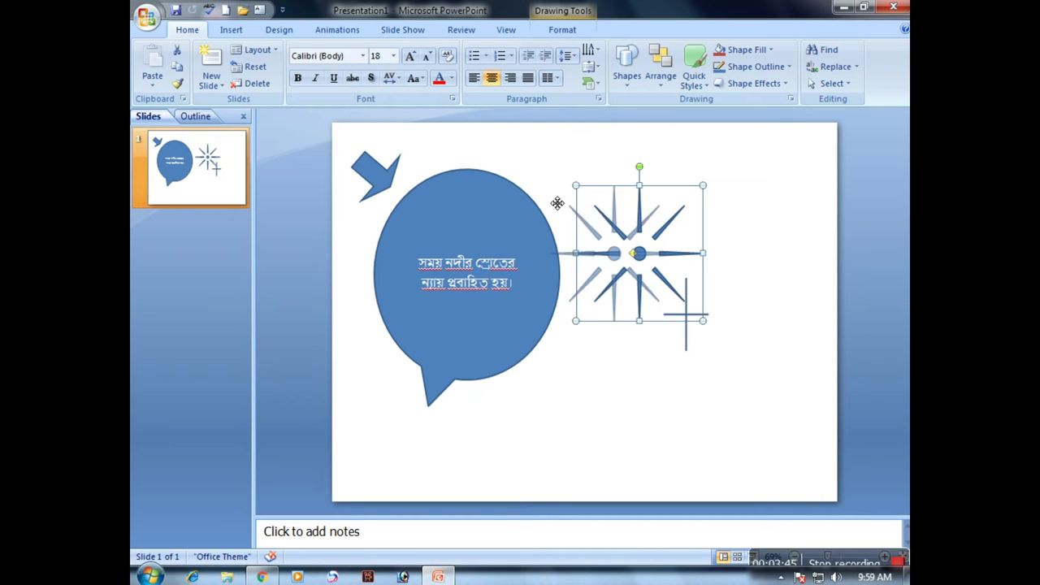
{"action": "left_click_drag", "start_coordinate": [586, 203], "coordinate": [506, 215]}
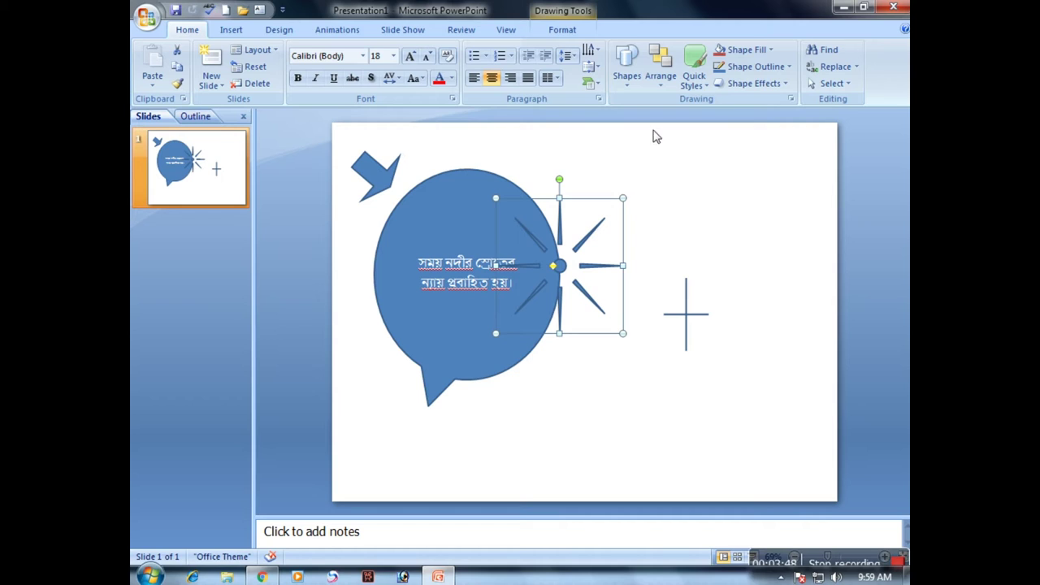
- Place the sun behind the callout in the stacking order
{"action": "left_click", "coordinate": [660, 81]}
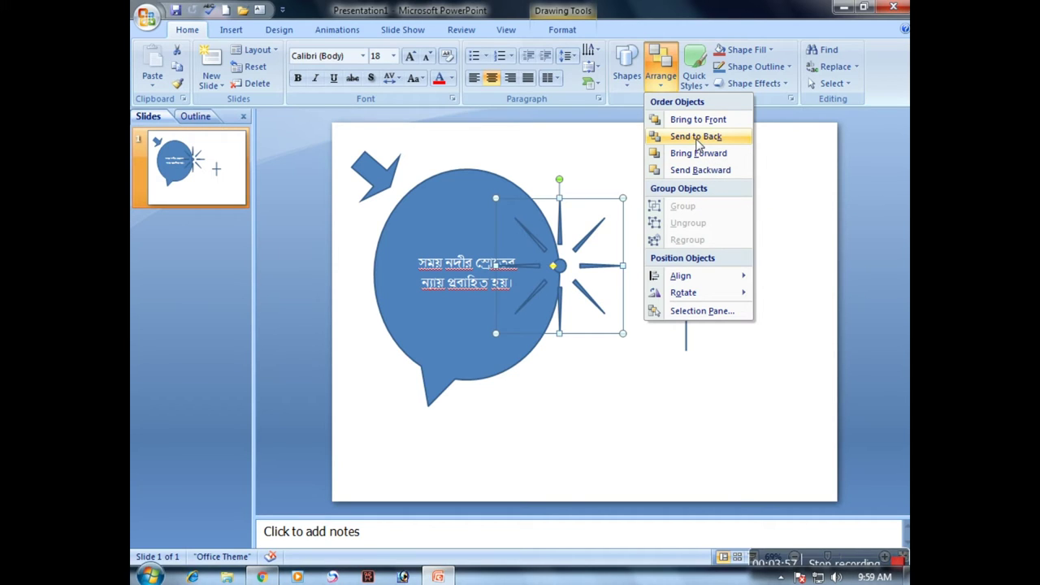
{"action": "left_click", "coordinate": [696, 138]}
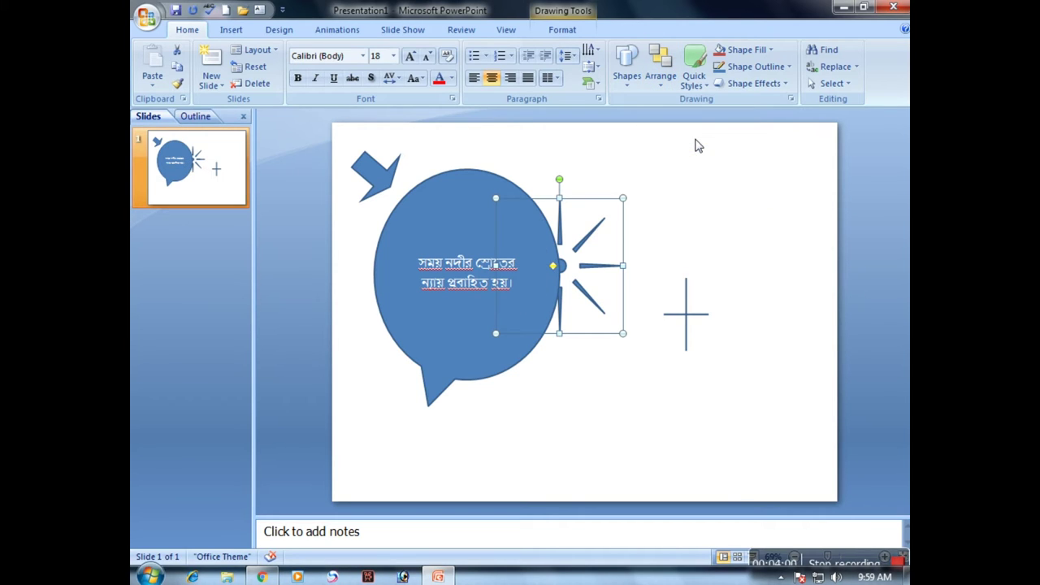
{"action": "left_click", "coordinate": [662, 83]}
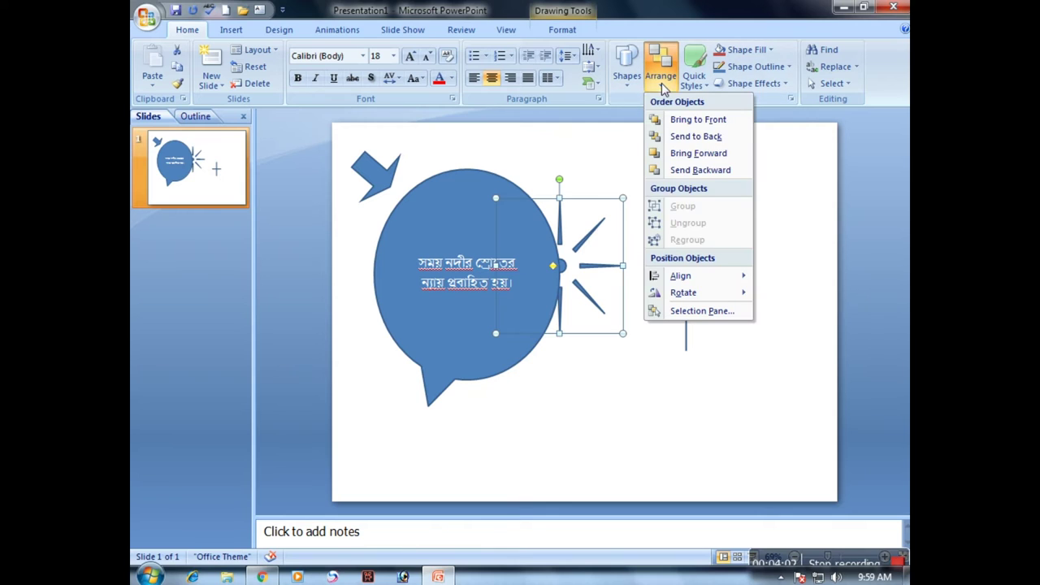
{"action": "left_click", "coordinate": [697, 139]}
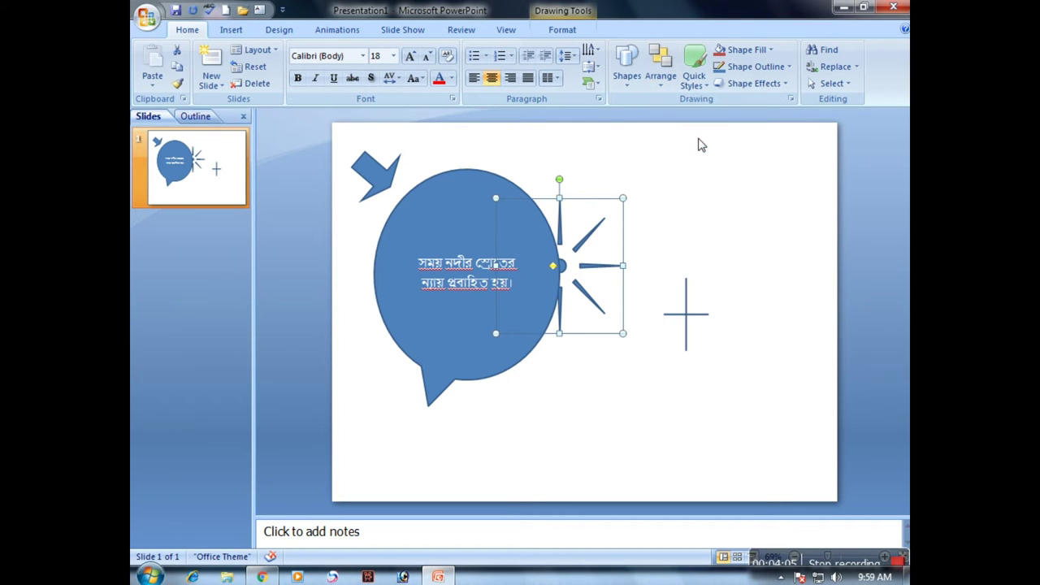
{"action": "left_click", "coordinate": [662, 90]}
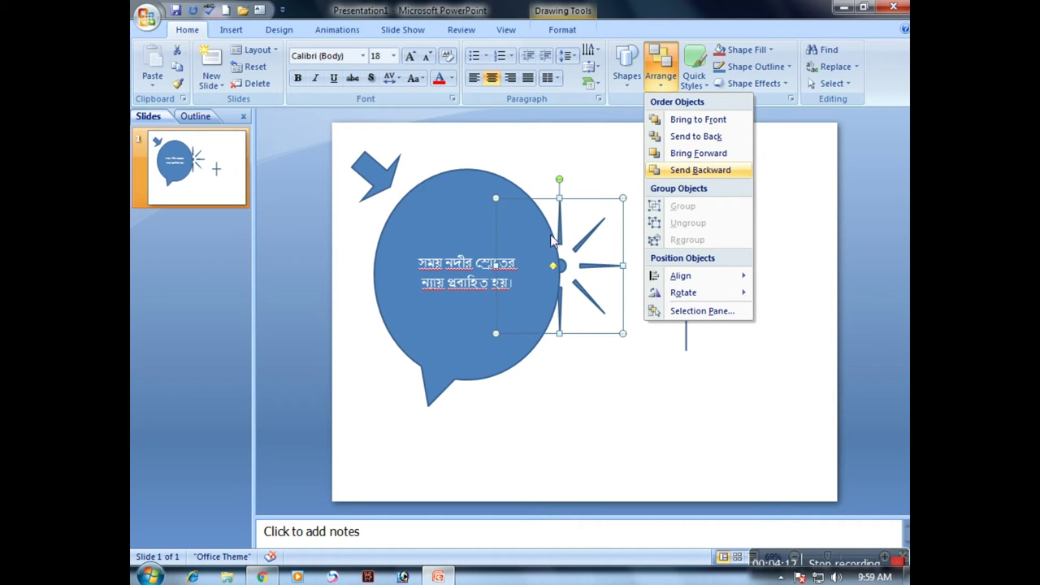
{"action": "left_click", "coordinate": [681, 123]}
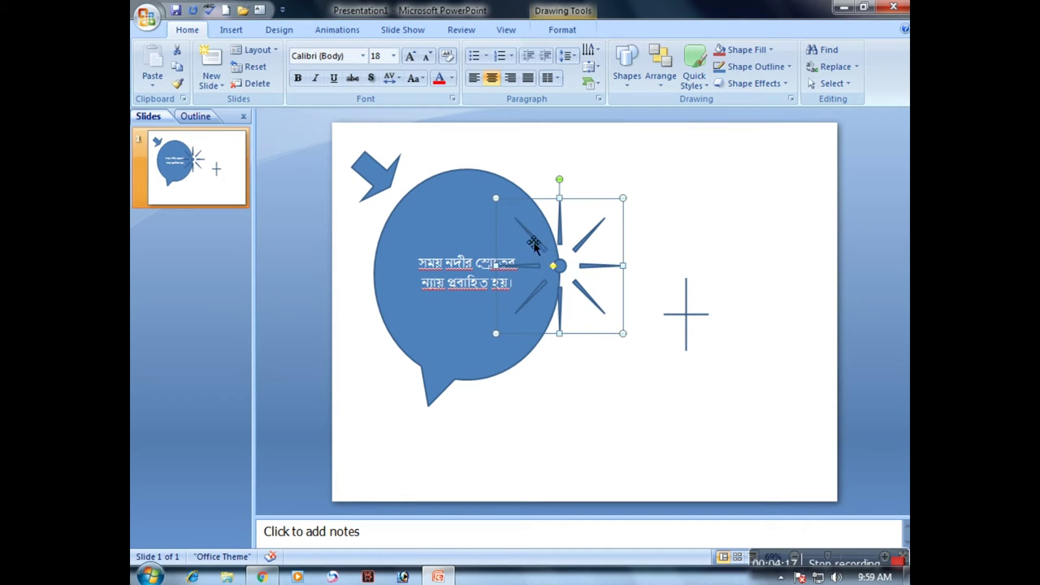
{"action": "left_click", "coordinate": [659, 85]}
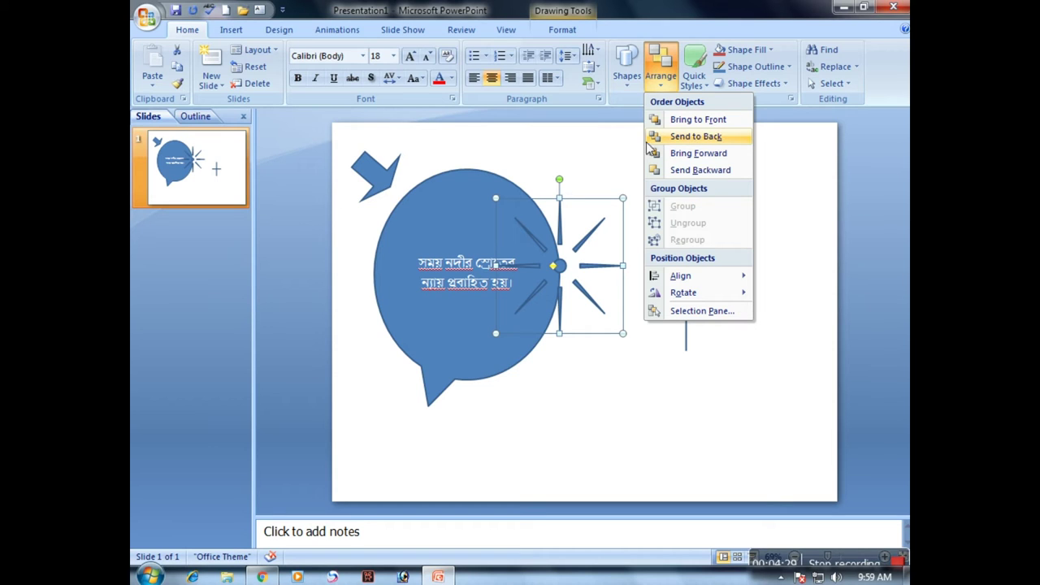
{"action": "left_click", "coordinate": [689, 138]}
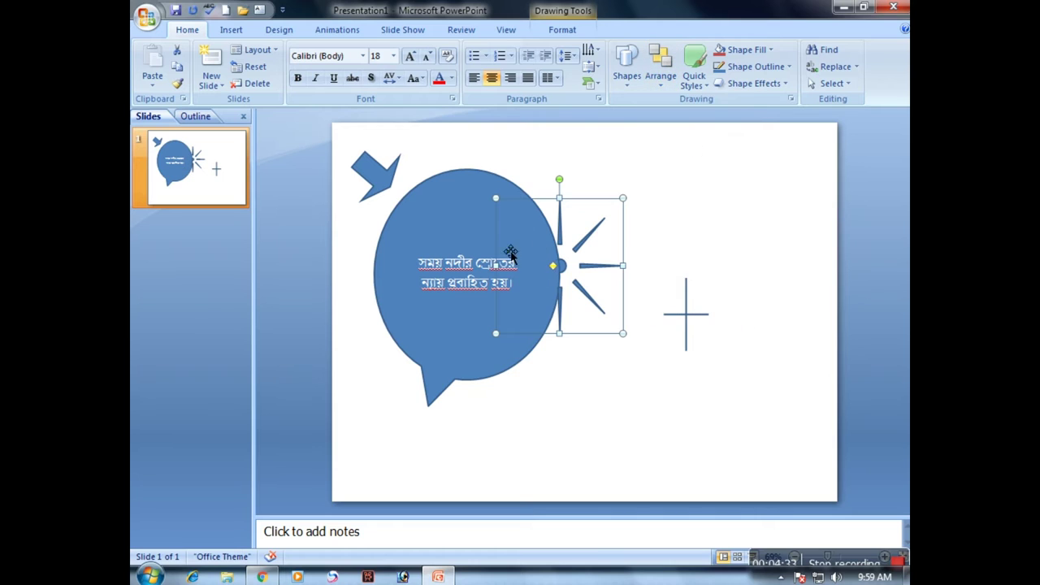
{"action": "left_click", "coordinate": [660, 65]}
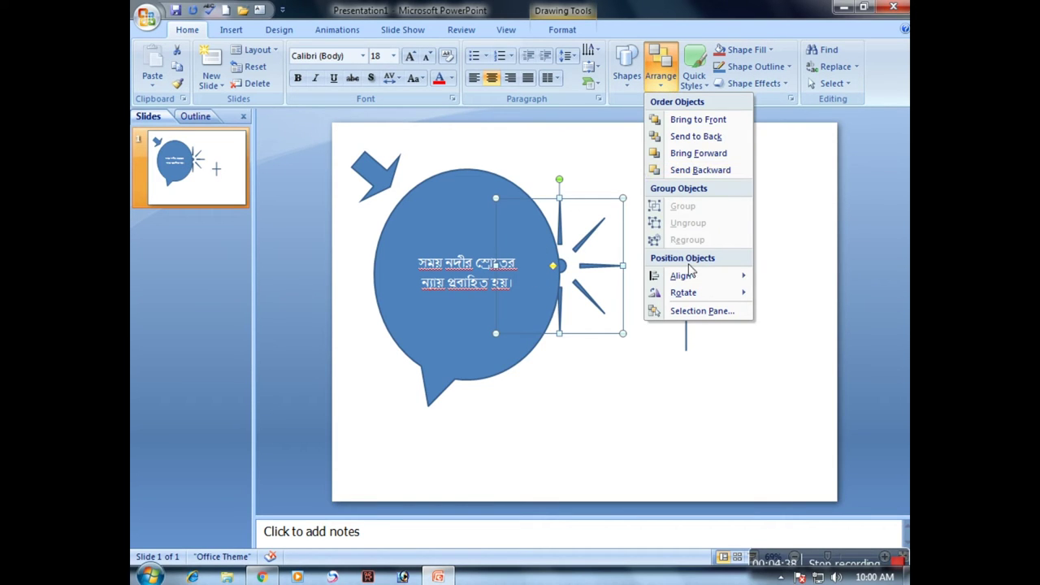
- Centre the sun shape horizontally on the slide using Align Left, then Align Center
{"action": "mouse_move", "coordinate": [701, 280]}
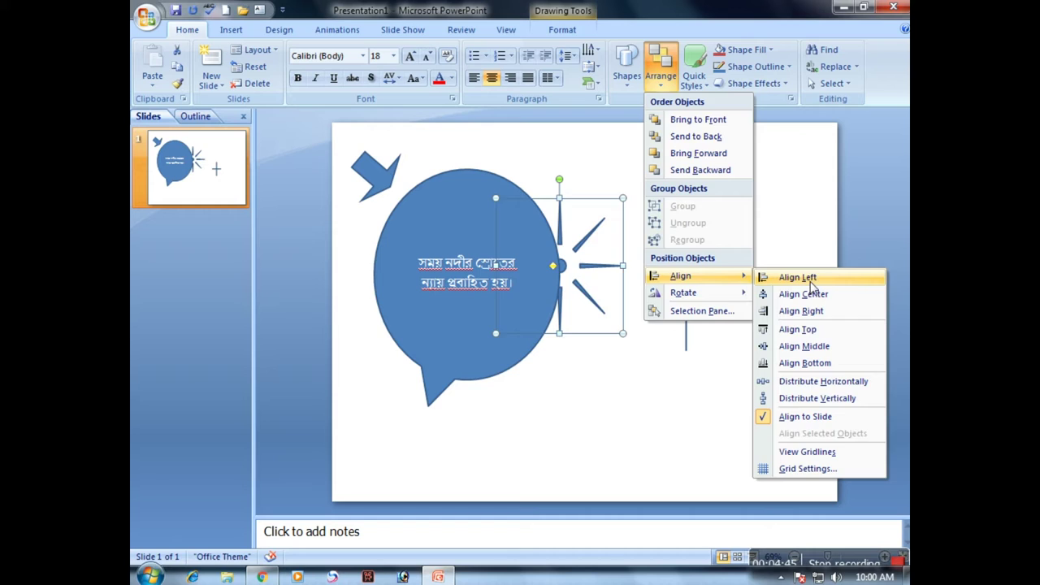
{"action": "left_click", "coordinate": [810, 283]}
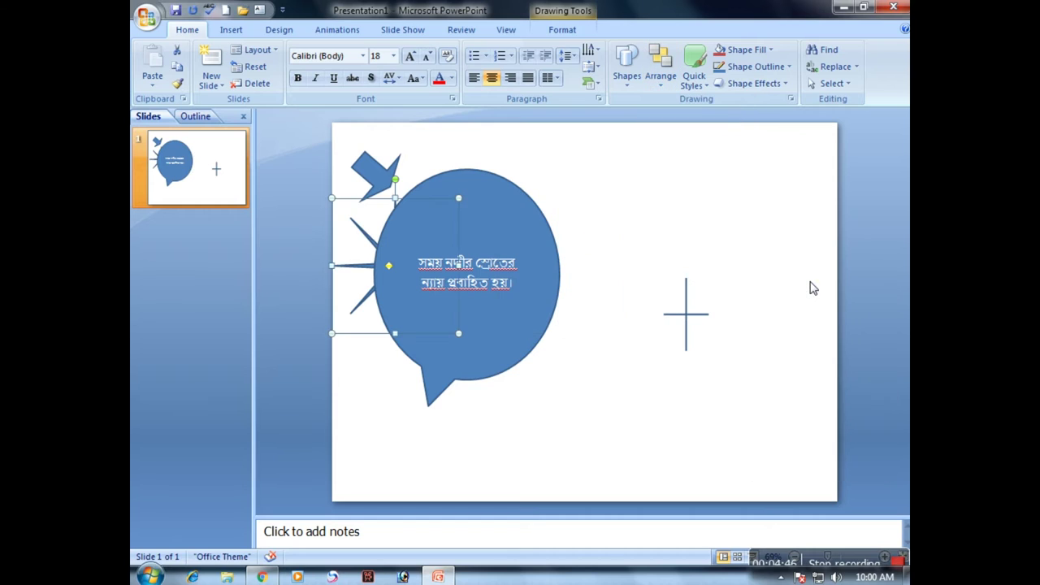
{"action": "left_click", "coordinate": [661, 81]}
{"action": "mouse_move", "coordinate": [736, 280]}
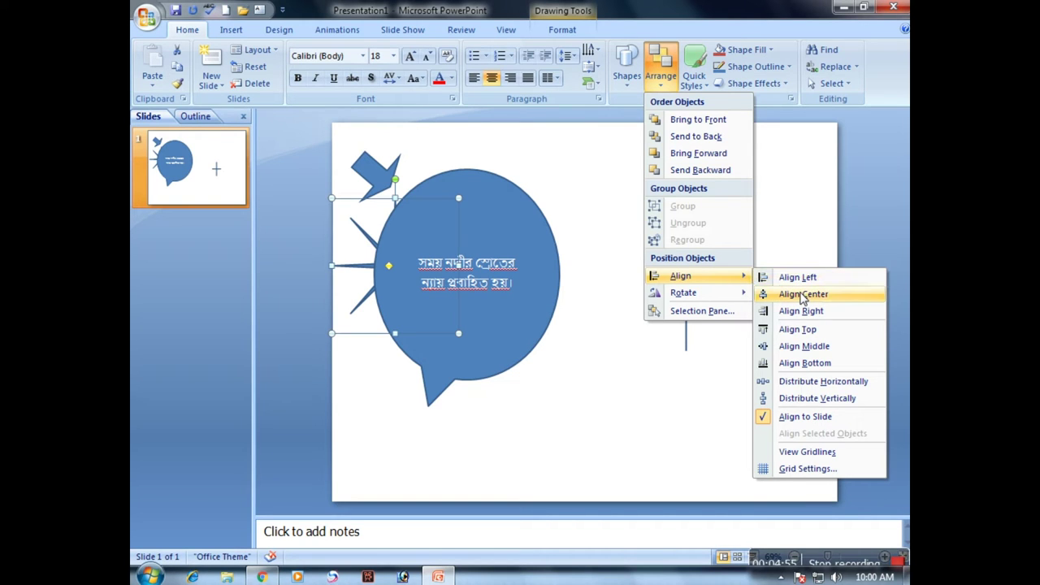
{"action": "left_click", "coordinate": [803, 297]}
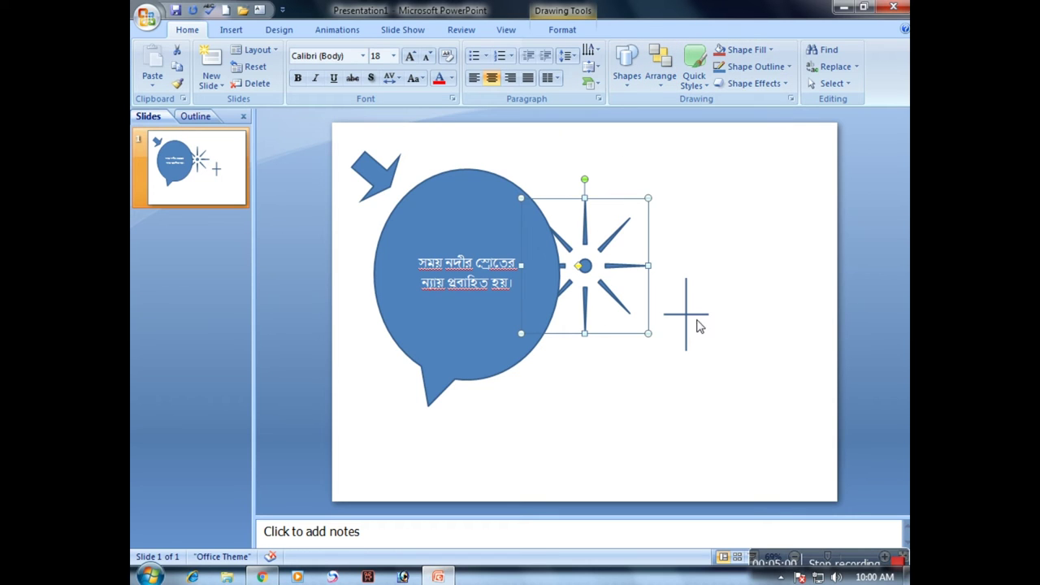
- Align the callout to the slide's vertical middle and horizontal centre
{"action": "left_click", "coordinate": [517, 324]}
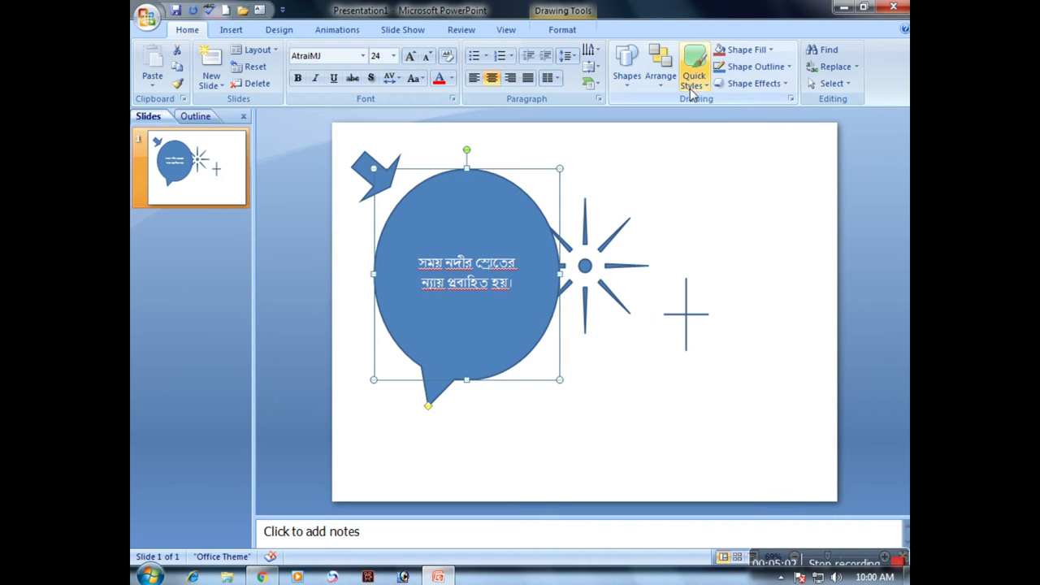
{"action": "left_click", "coordinate": [661, 80]}
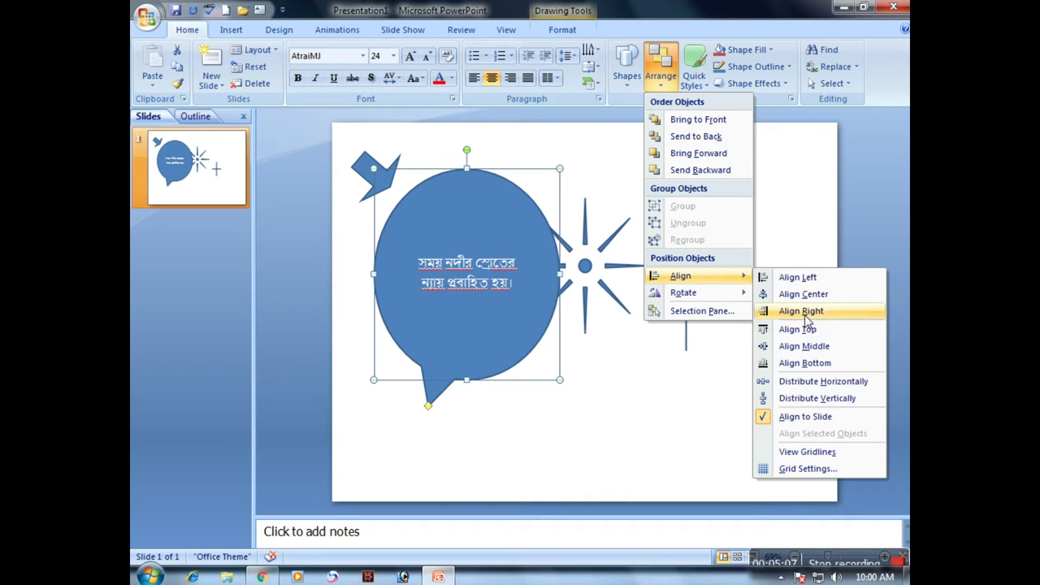
{"action": "left_click", "coordinate": [804, 311]}
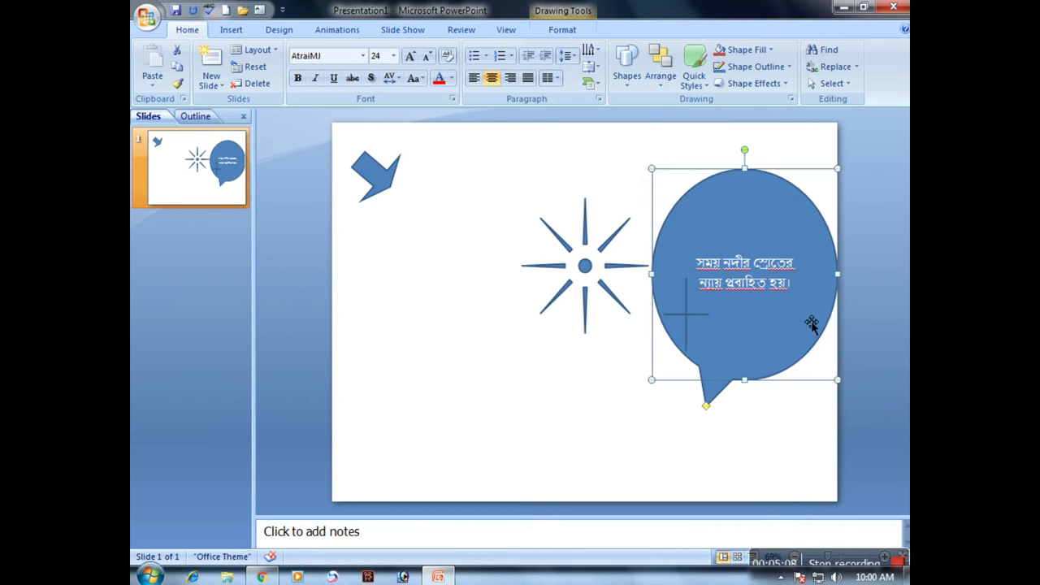
{"action": "left_click", "coordinate": [664, 83]}
{"action": "mouse_move", "coordinate": [731, 277]}
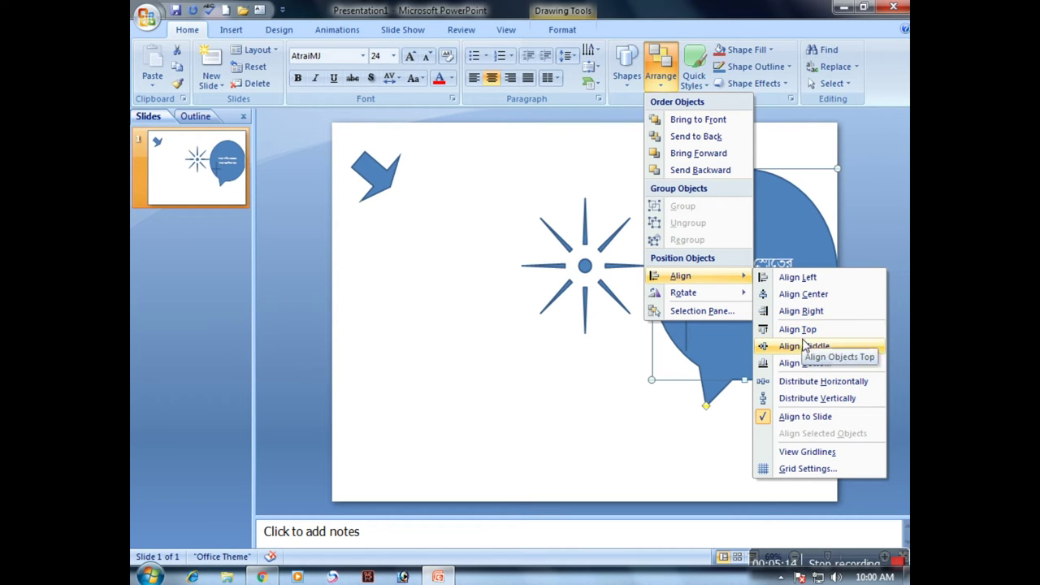
{"action": "left_click", "coordinate": [807, 348]}
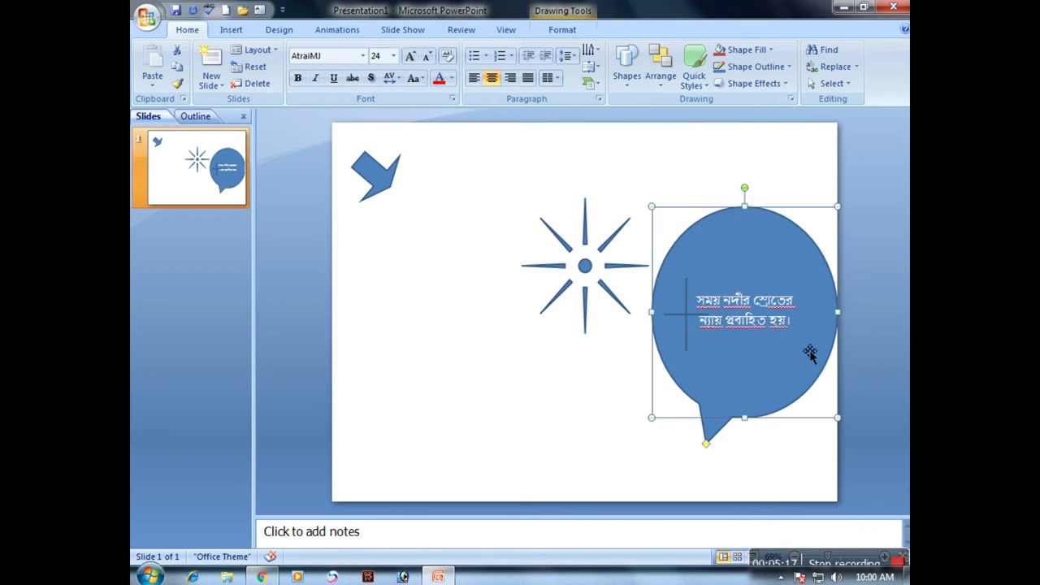
{"action": "left_click", "coordinate": [663, 81]}
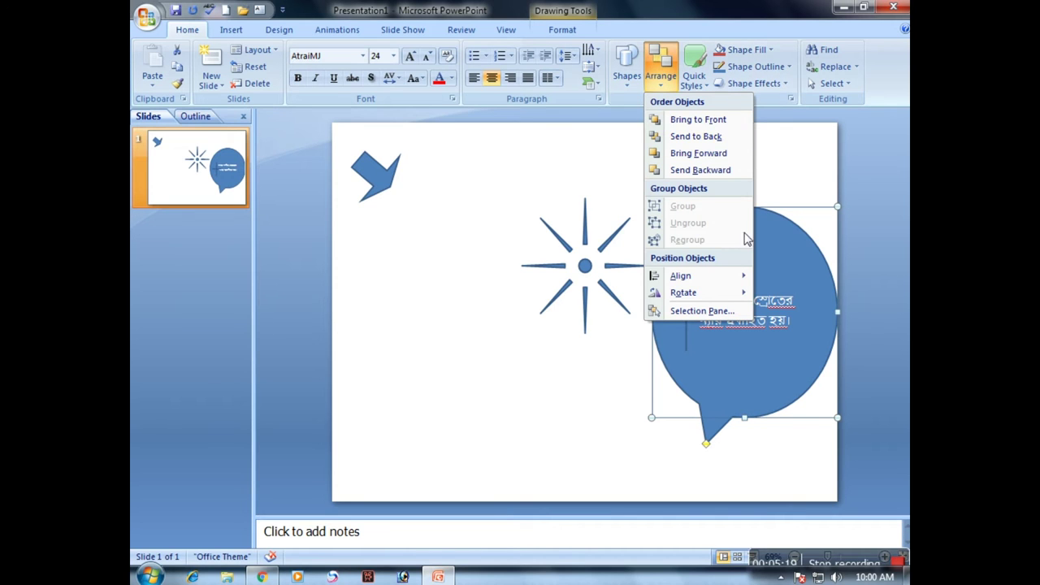
{"action": "mouse_move", "coordinate": [720, 275]}
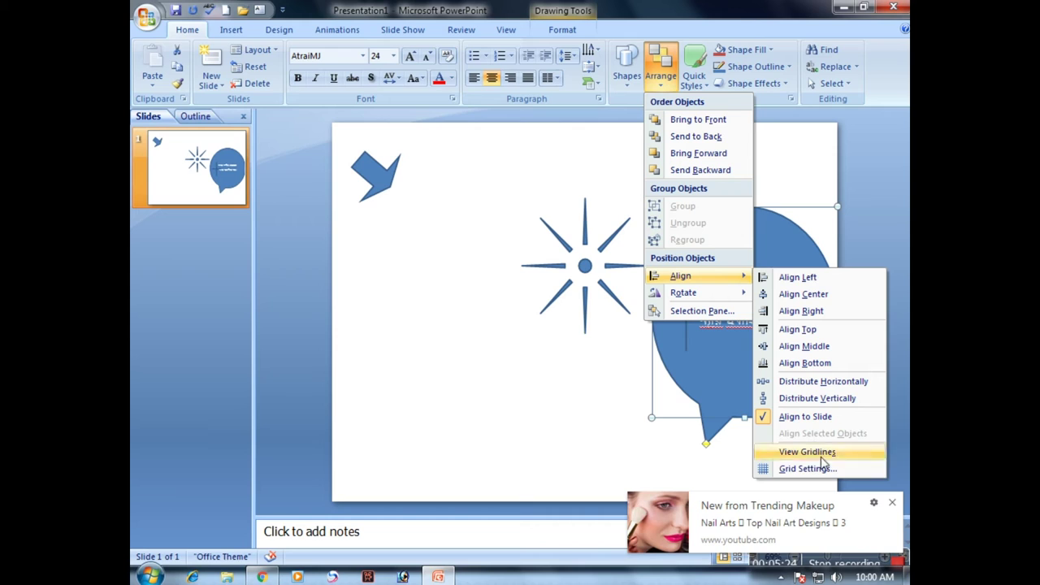
{"action": "left_click", "coordinate": [803, 385]}
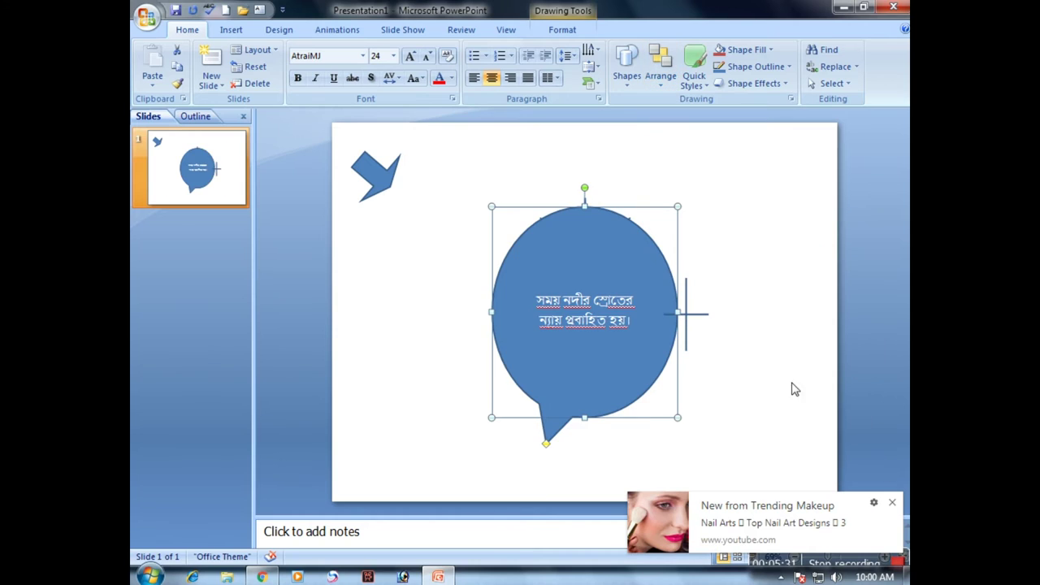
- Review the callout's size, 0° rotation and position in the Size and Position dialog
{"action": "left_click", "coordinate": [658, 77]}
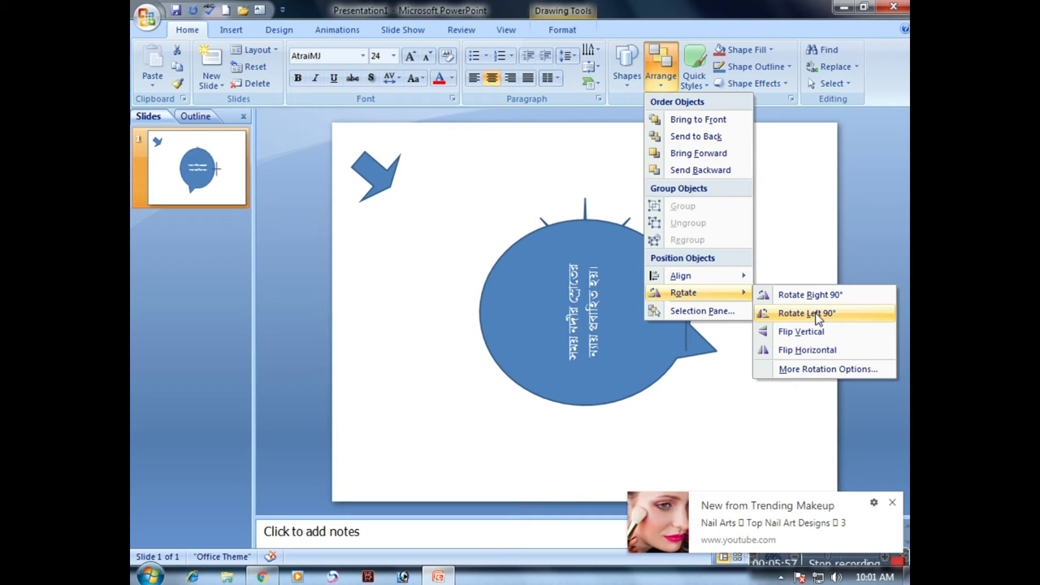
{"action": "left_click", "coordinate": [823, 370]}
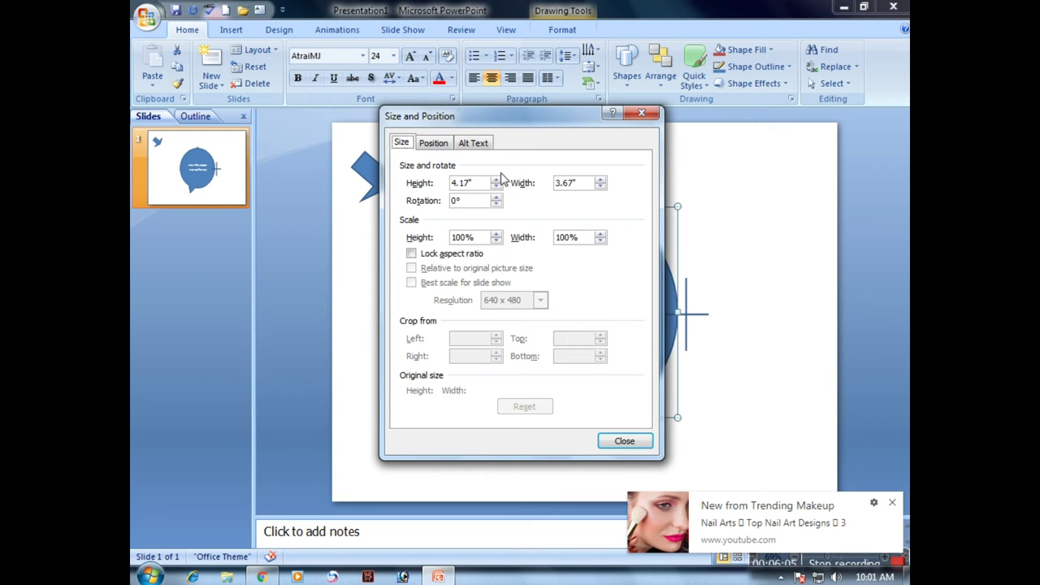
{"action": "left_click", "coordinate": [439, 146]}
{"action": "left_click", "coordinate": [467, 146]}
{"action": "left_click", "coordinate": [433, 144]}
{"action": "left_click", "coordinate": [406, 146]}
{"action": "left_click", "coordinate": [641, 112]}
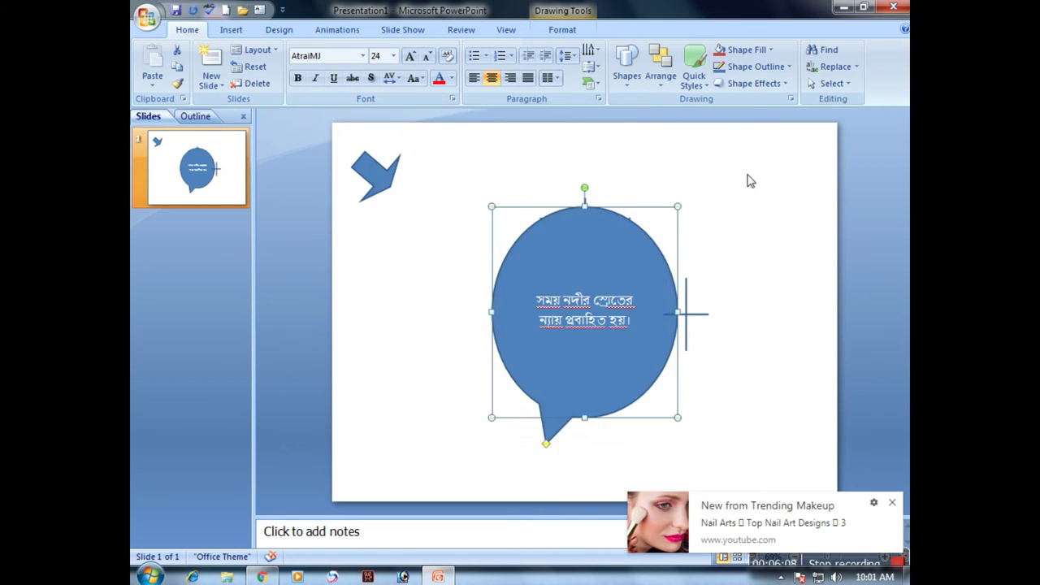
{"action": "left_click", "coordinate": [660, 90]}
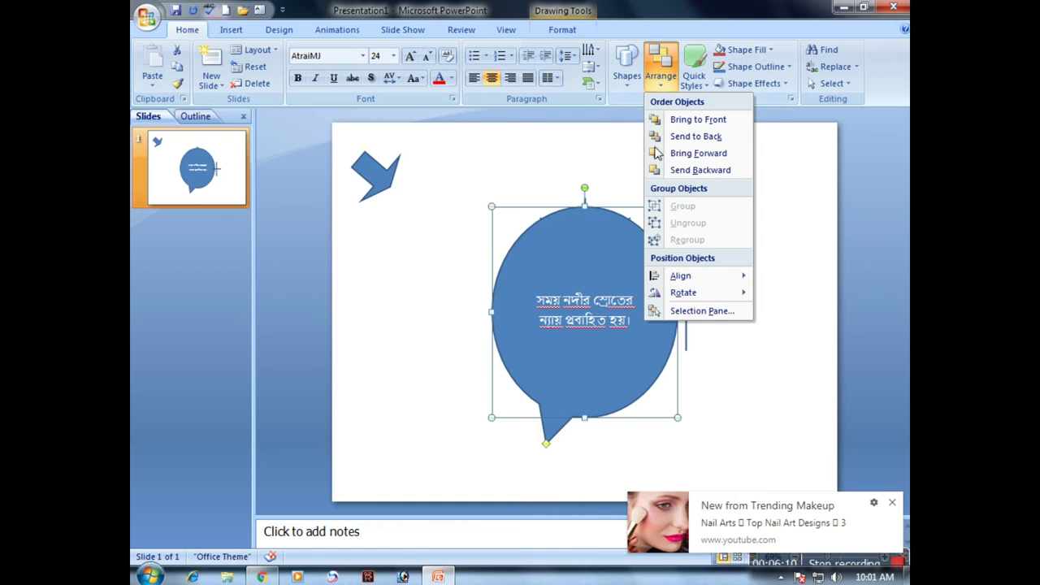
- In the Selection Pane, hide and reshow the oval callout, then Hide All and Show All shapes
{"action": "left_click", "coordinate": [699, 316]}
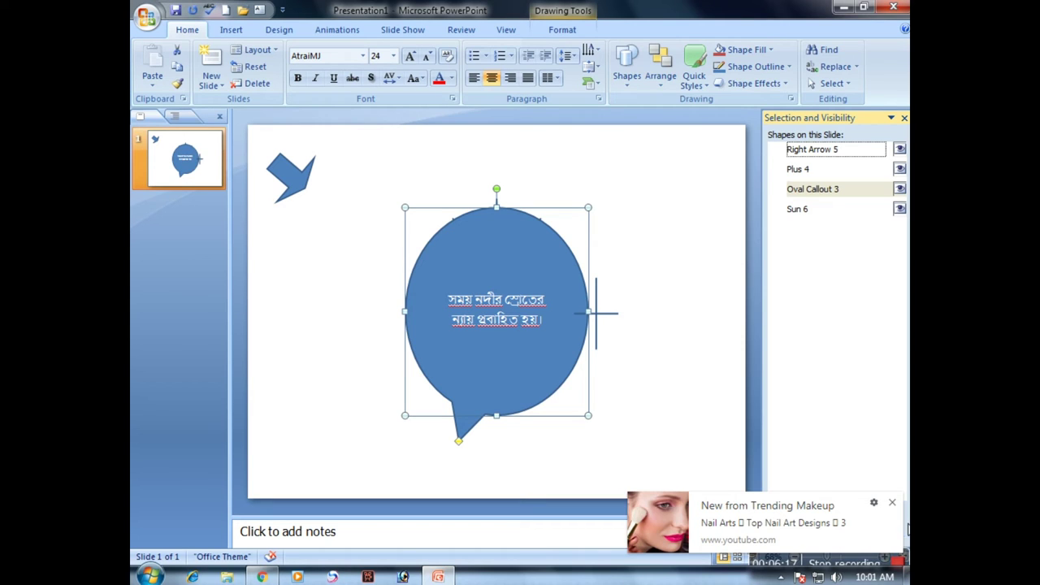
{"action": "left_click", "coordinate": [891, 505]}
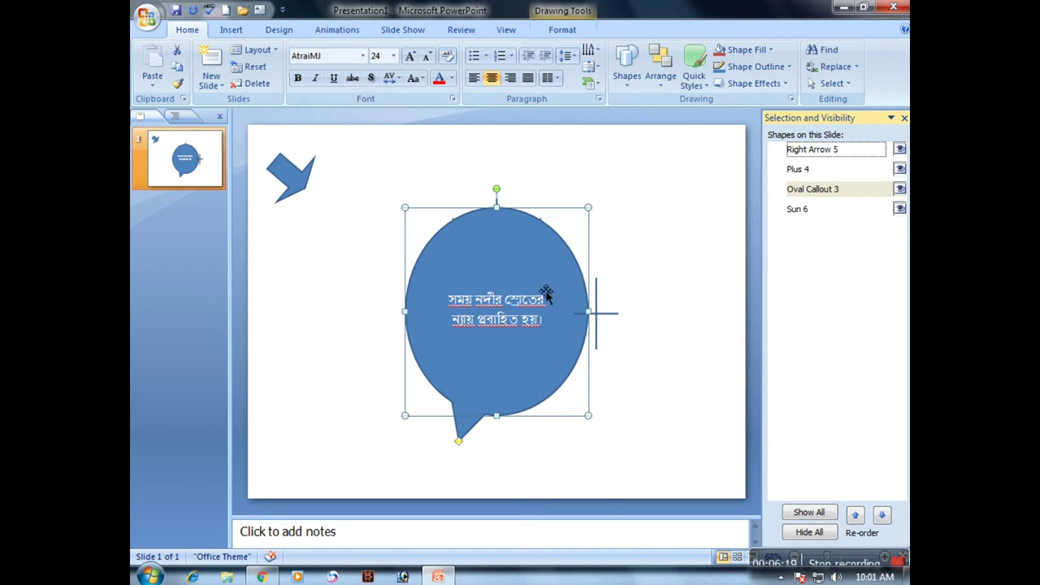
{"action": "left_click", "coordinate": [607, 316]}
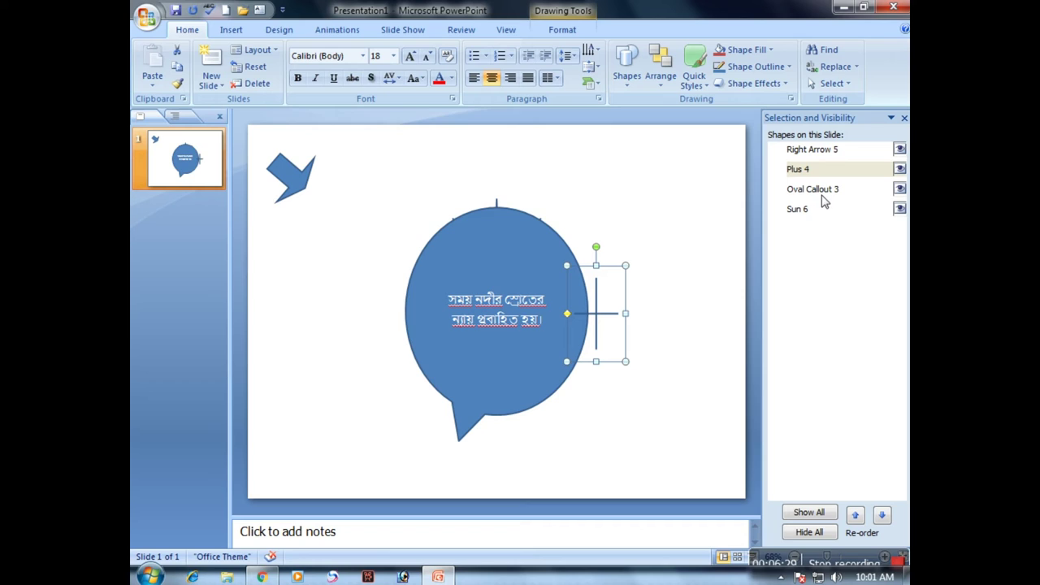
{"action": "left_click", "coordinate": [899, 189]}
{"action": "left_click", "coordinate": [899, 190]}
{"action": "left_click", "coordinate": [819, 536]}
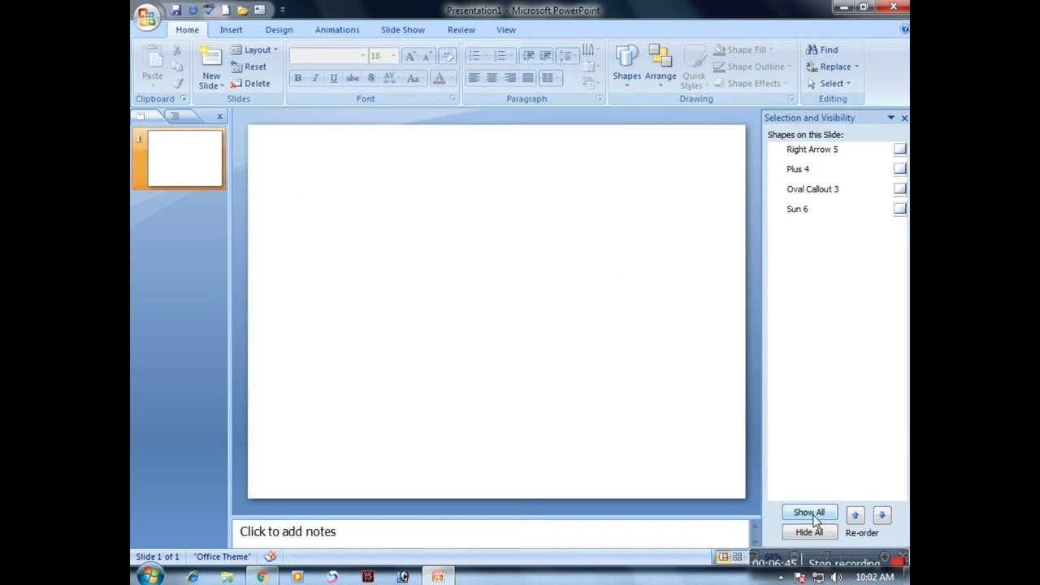
{"action": "left_click", "coordinate": [813, 515]}
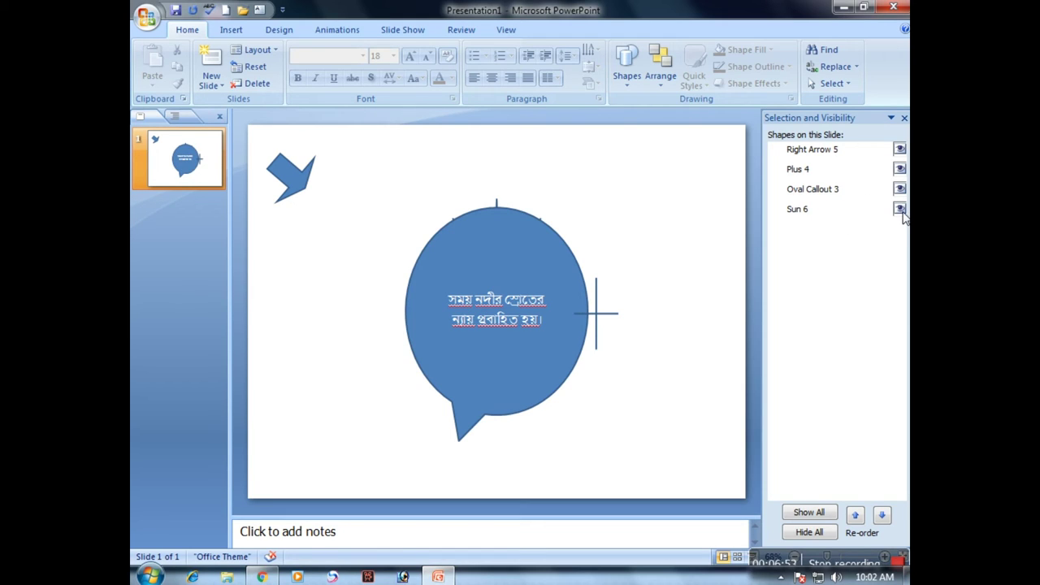
- Drag the oval callout left to uncover the sun, toggle the plus sign's visibility, and close the pane
{"action": "left_click_drag", "start_coordinate": [520, 250], "coordinate": [433, 275]}
{"action": "left_click", "coordinate": [531, 245]}
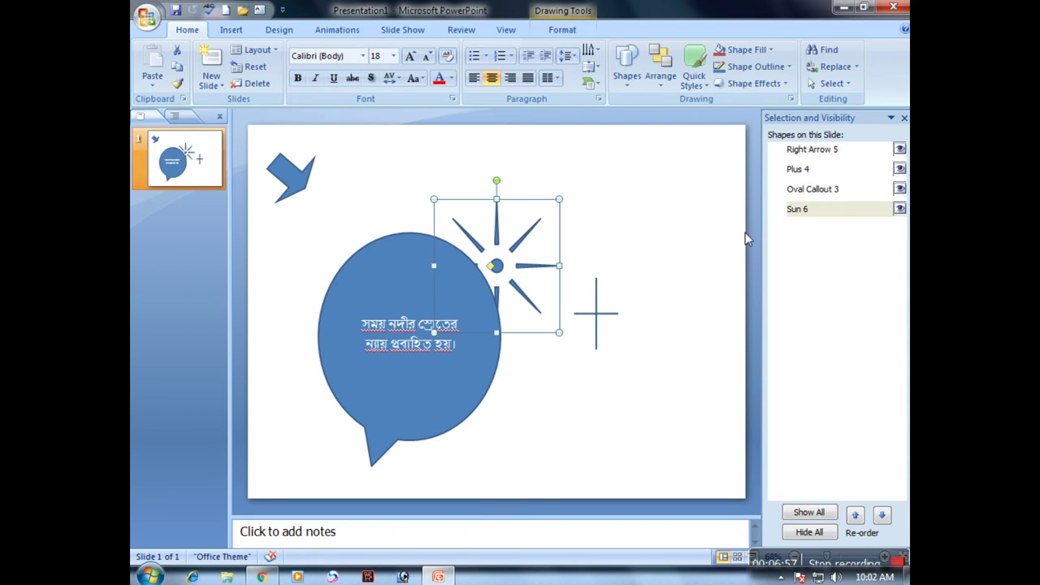
{"action": "left_click", "coordinate": [836, 175]}
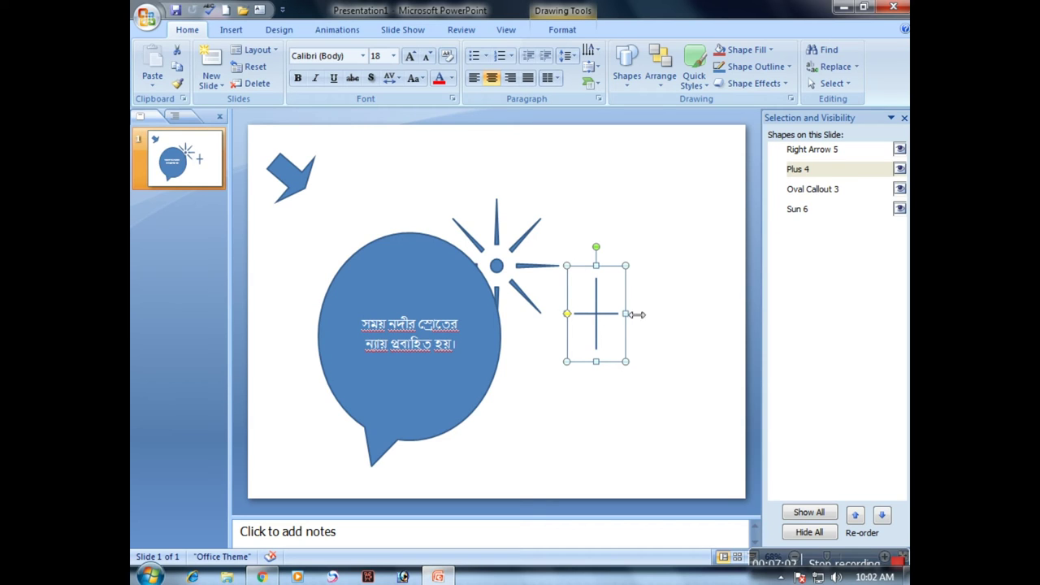
{"action": "left_click", "coordinate": [900, 169]}
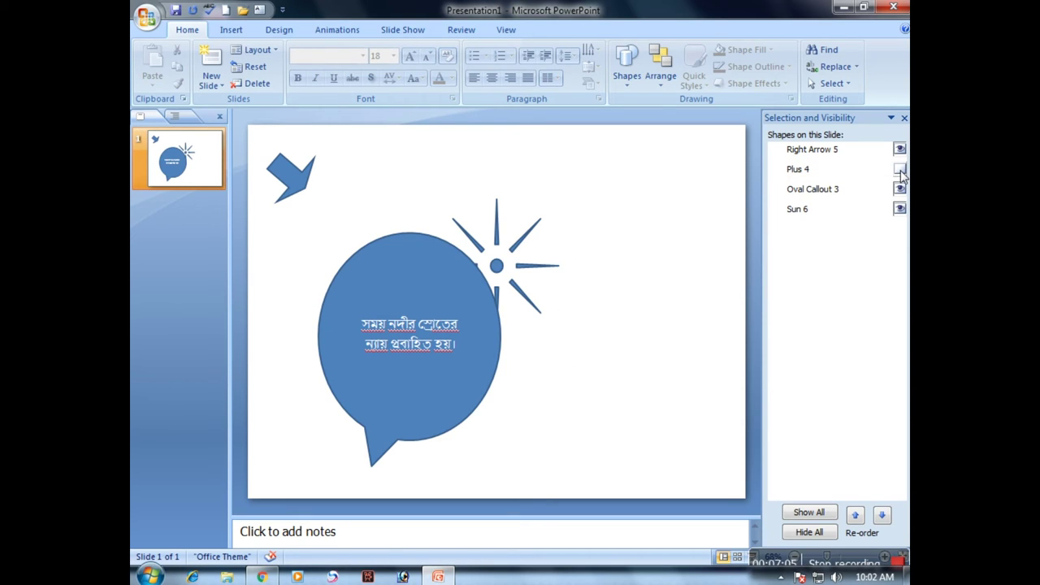
{"action": "left_click", "coordinate": [899, 169]}
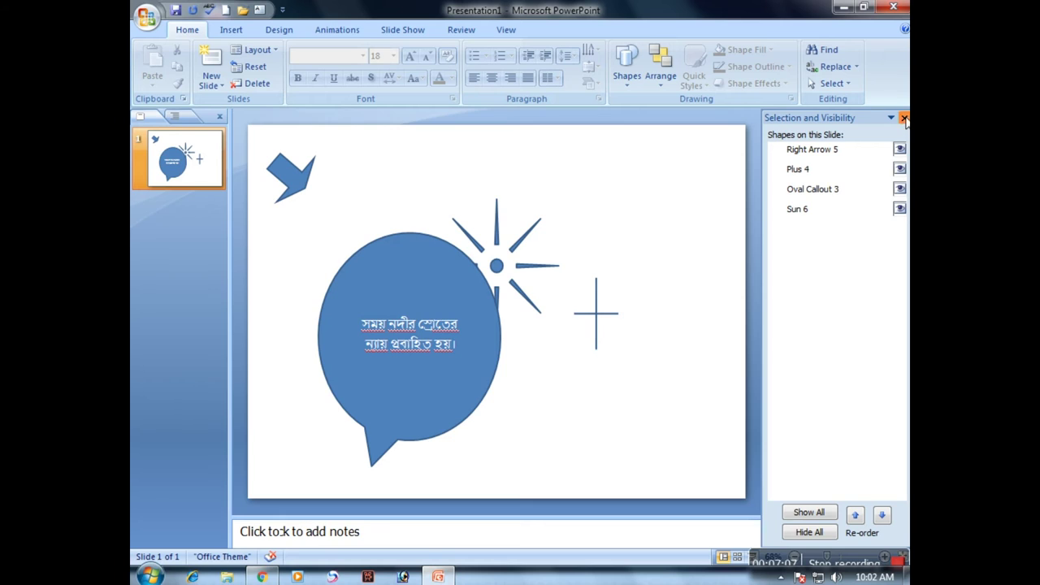
{"action": "left_click", "coordinate": [903, 118]}
{"action": "left_click", "coordinate": [660, 82]}
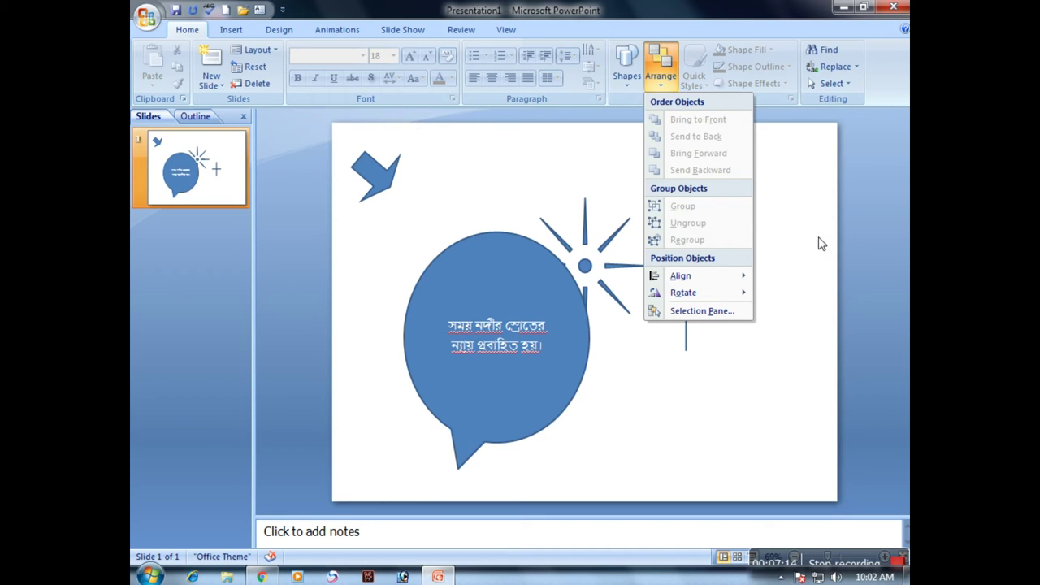
- Move the speech bubble down and to the left
{"action": "left_click", "coordinate": [783, 185]}
{"action": "left_click", "coordinate": [546, 268]}
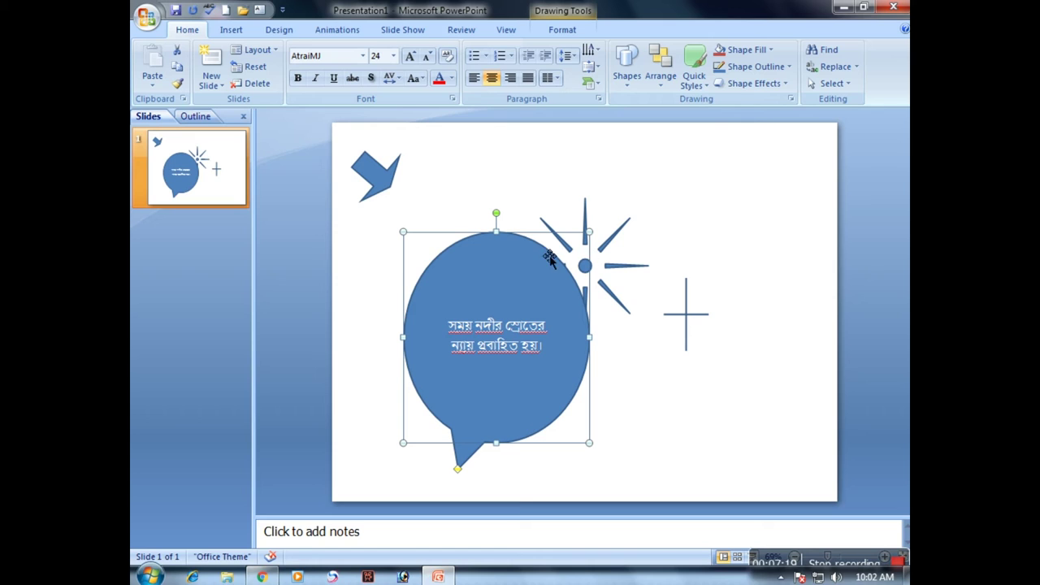
{"action": "left_click_drag", "start_coordinate": [516, 248], "coordinate": [468, 282]}
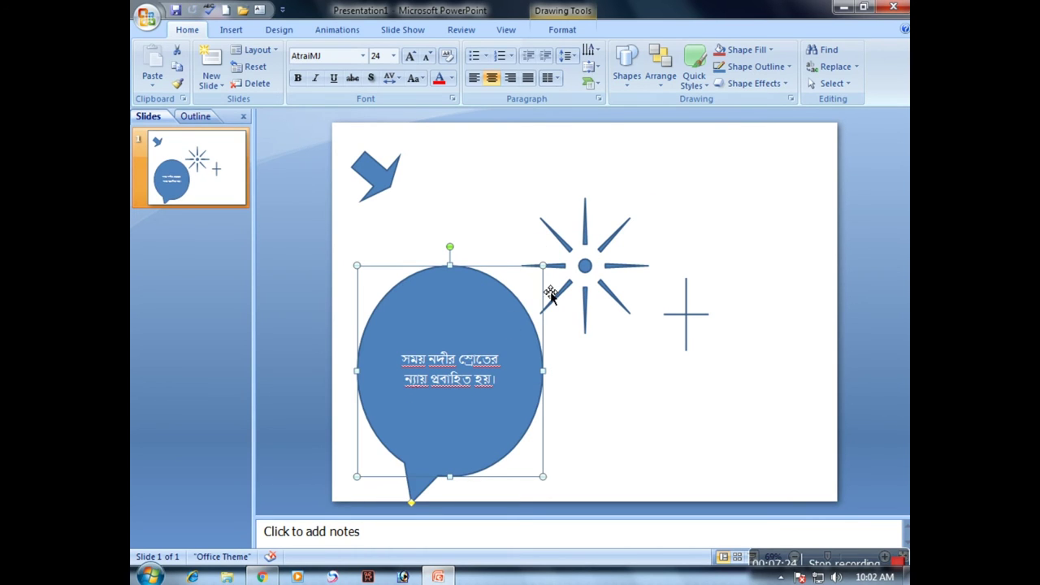
{"action": "left_click", "coordinate": [589, 270]}
- Drag the sun to the slide's upper-right corner and bring the speech bubble back toward the centre
{"action": "left_click_drag", "start_coordinate": [594, 251], "coordinate": [748, 181]}
{"action": "left_click", "coordinate": [624, 240]}
{"action": "left_click", "coordinate": [638, 207]}
{"action": "left_click", "coordinate": [588, 247]}
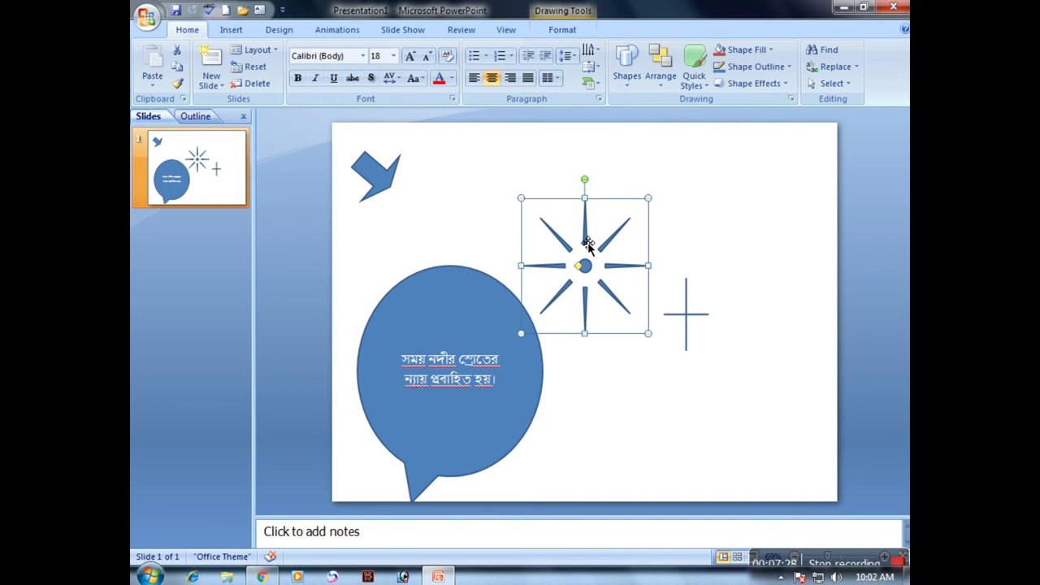
{"action": "left_click_drag", "start_coordinate": [596, 206], "coordinate": [752, 151]}
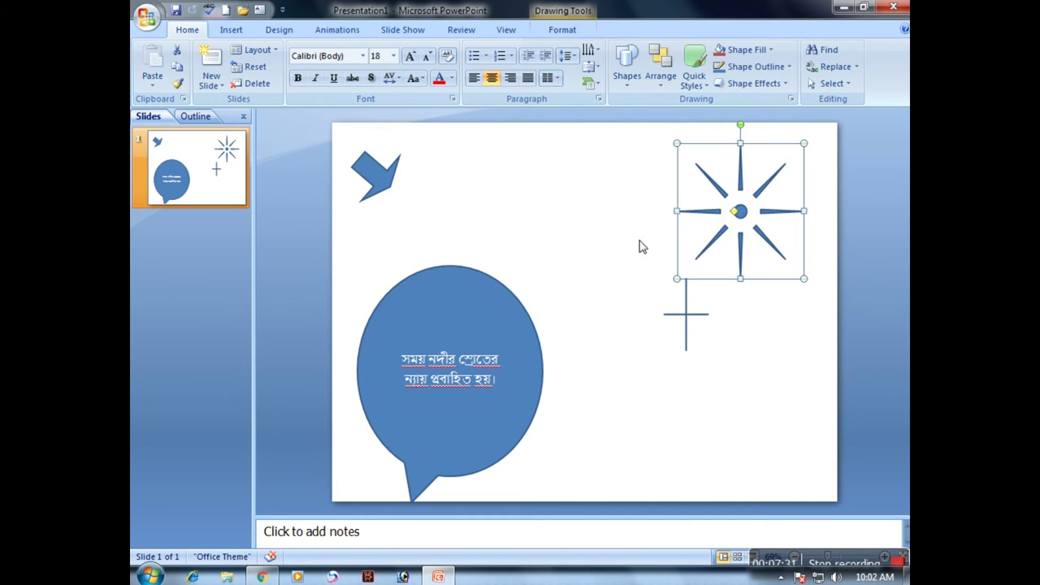
{"action": "left_click_drag", "start_coordinate": [484, 324], "coordinate": [569, 286]}
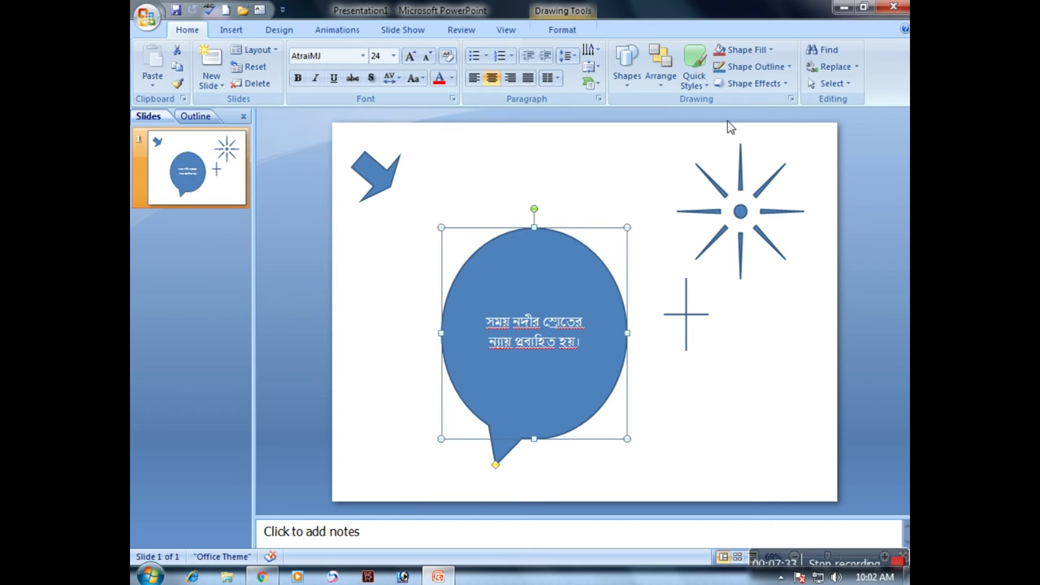
{"action": "left_click", "coordinate": [703, 84]}
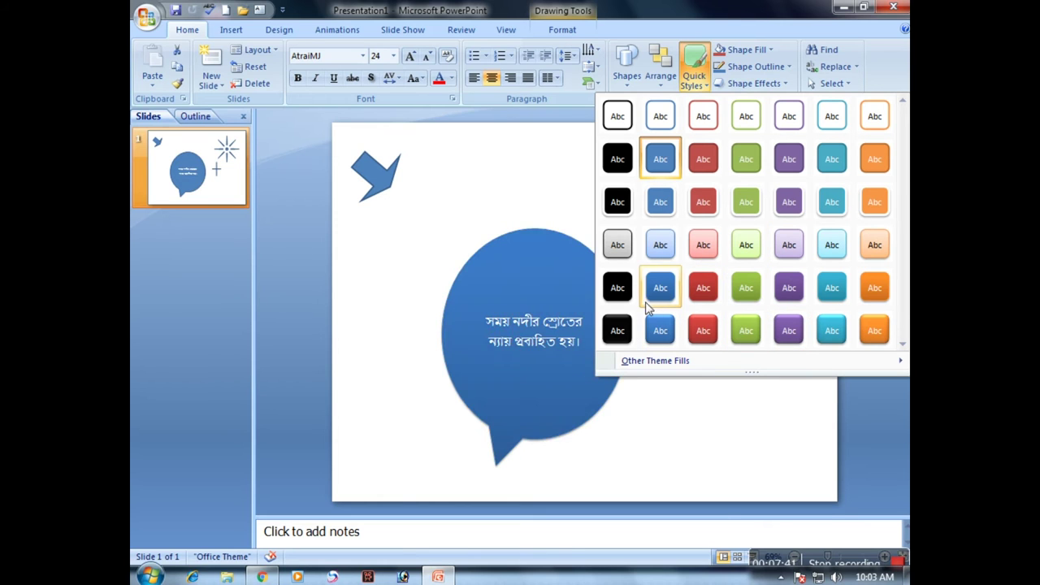
- Apply the light-green Quick Style from the gallery's fourth row to the speech bubble
{"action": "left_click", "coordinate": [588, 405]}
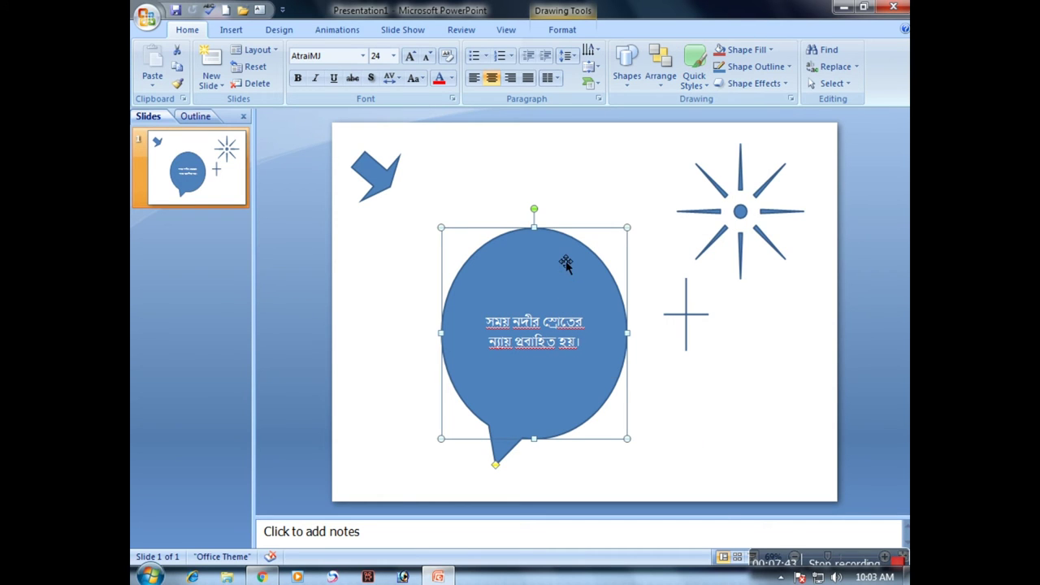
{"action": "left_click", "coordinate": [693, 73]}
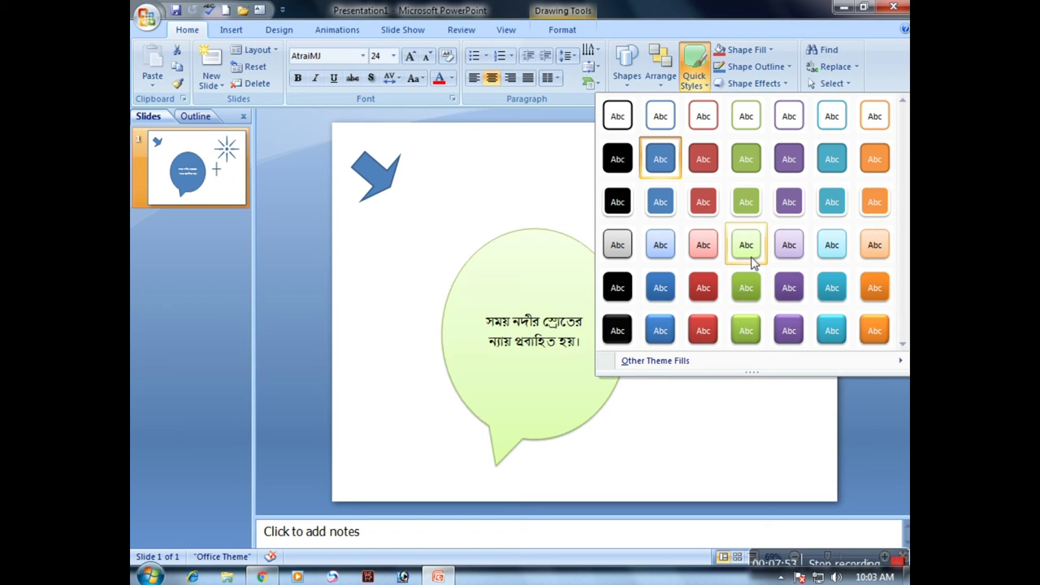
{"action": "left_click", "coordinate": [747, 244]}
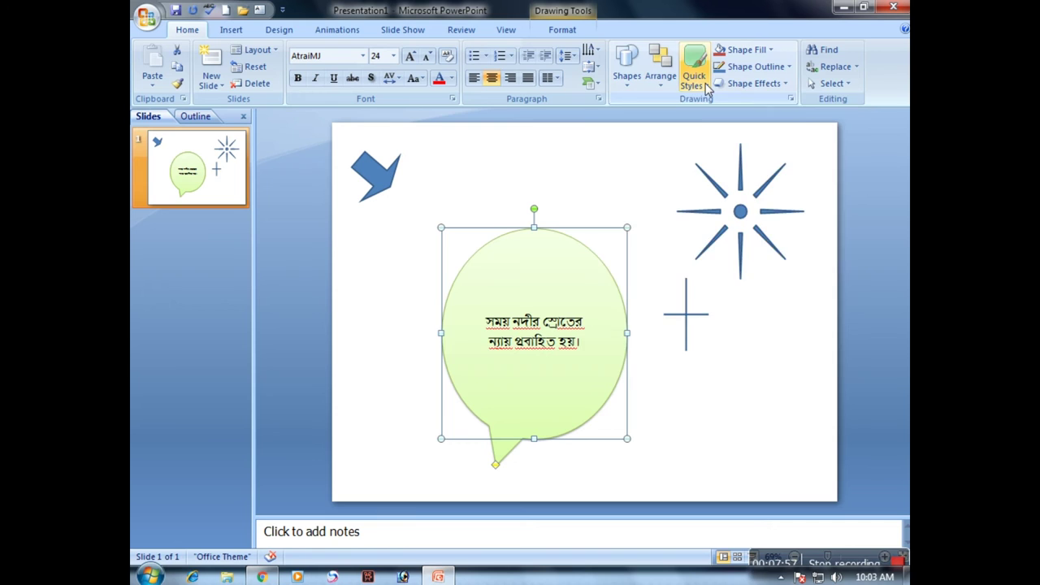
{"action": "left_click", "coordinate": [694, 77]}
{"action": "mouse_move", "coordinate": [669, 371]}
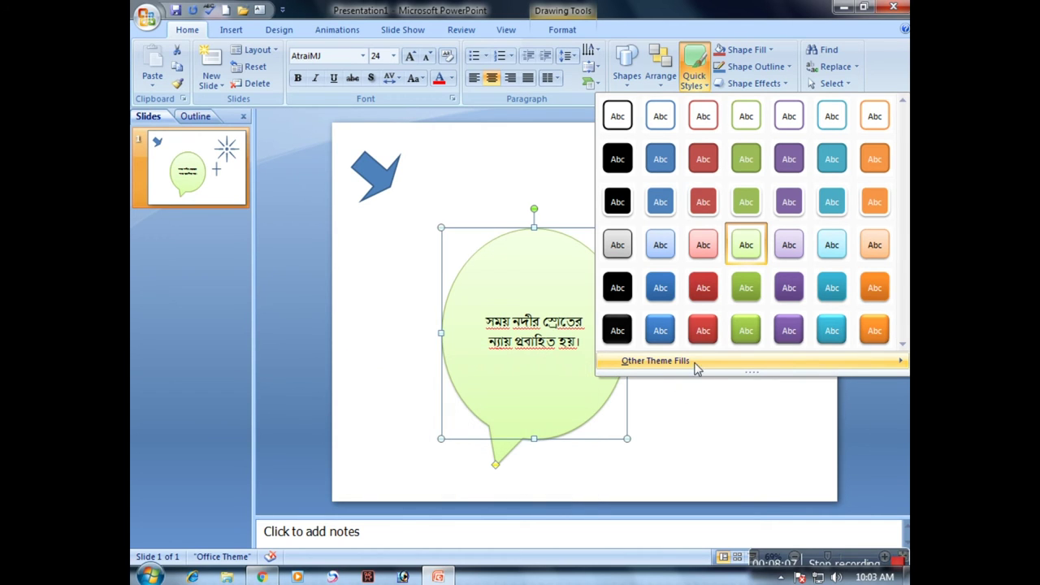
{"action": "left_click", "coordinate": [664, 432]}
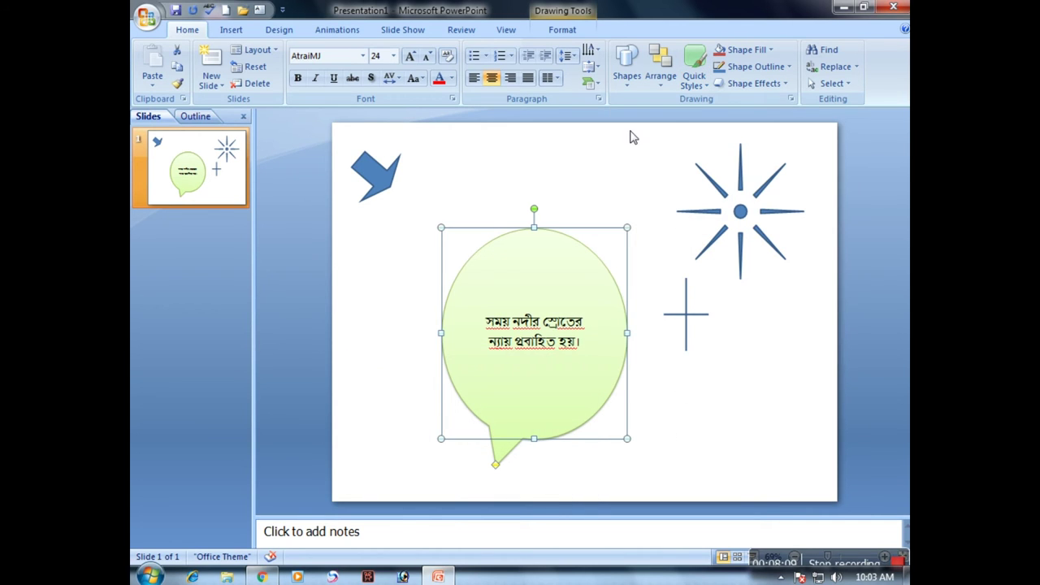
- Give the bubble a custom pale green fill of RGB 215, 243, 217 from More Fill Colors
{"action": "left_click", "coordinate": [746, 51]}
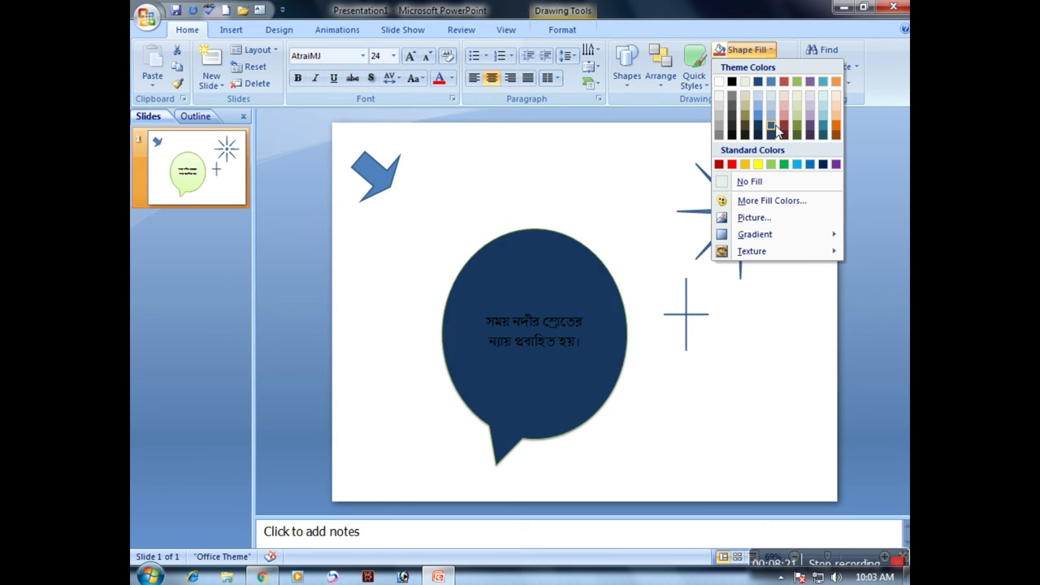
{"action": "left_click", "coordinate": [778, 208]}
{"action": "left_click", "coordinate": [512, 265]}
{"action": "left_click", "coordinate": [485, 238]}
{"action": "left_click", "coordinate": [469, 156]}
{"action": "left_click", "coordinate": [454, 227]}
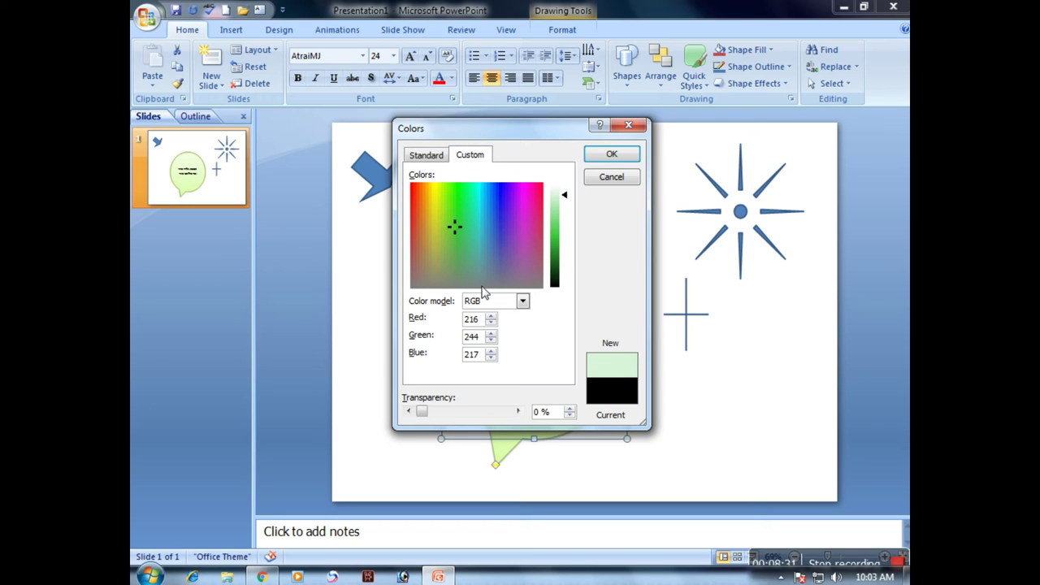
{"action": "left_click", "coordinate": [612, 154]}
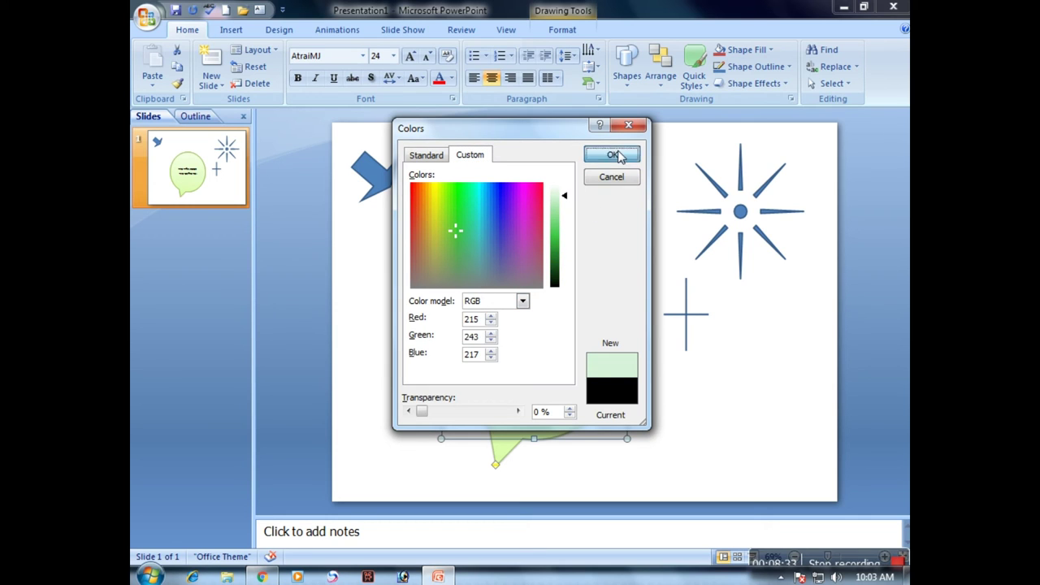
{"action": "left_click", "coordinate": [743, 50]}
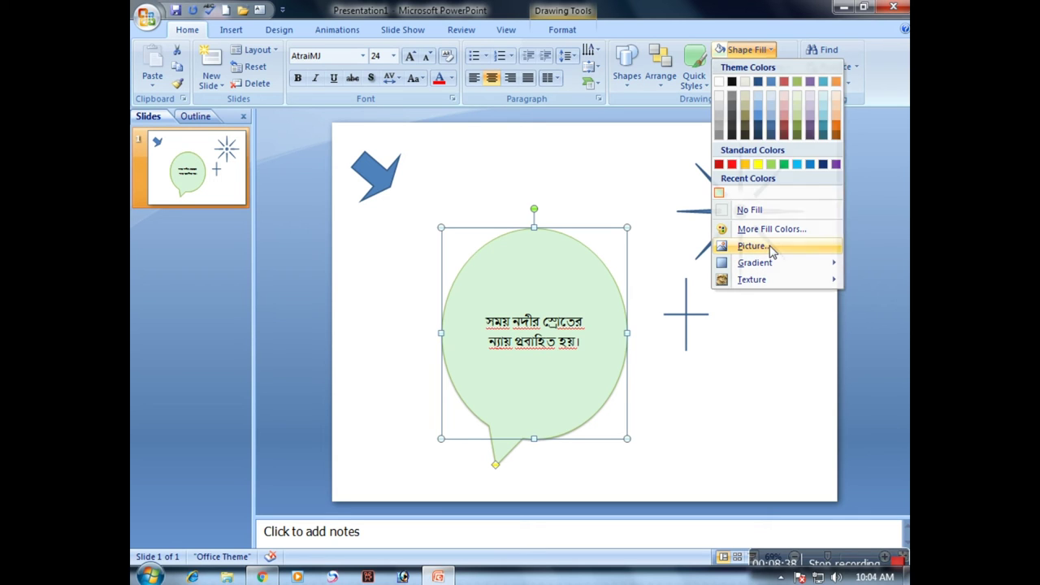
{"action": "left_click", "coordinate": [771, 250]}
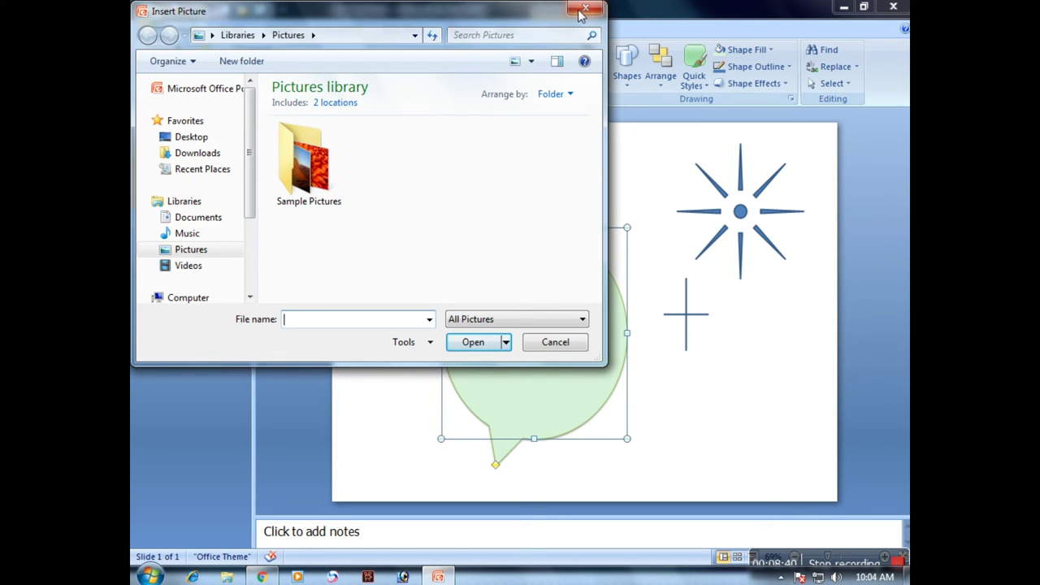
{"action": "double_click", "coordinate": [299, 199]}
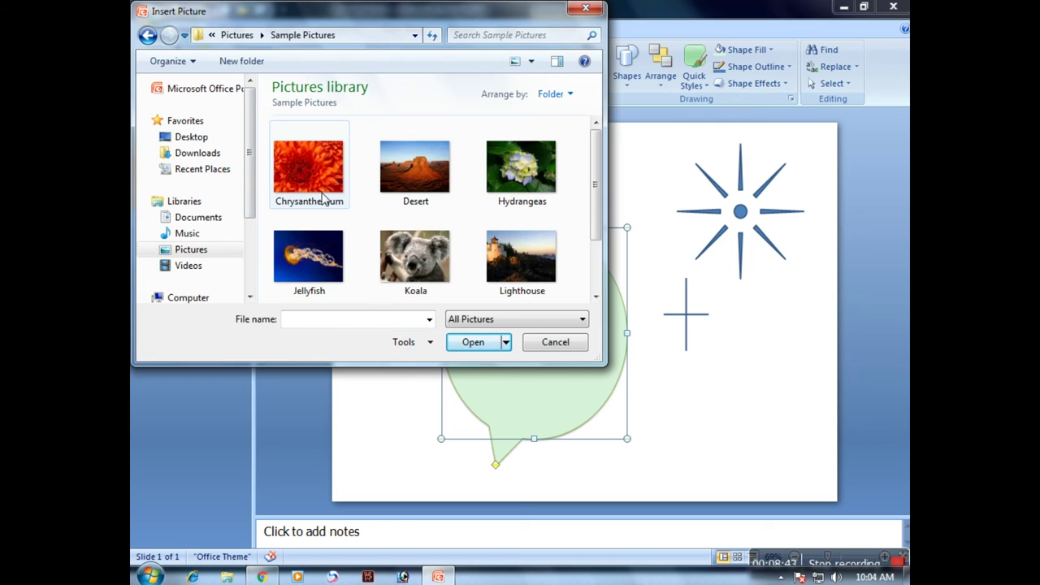
{"action": "left_click", "coordinate": [415, 258]}
{"action": "left_click", "coordinate": [477, 344]}
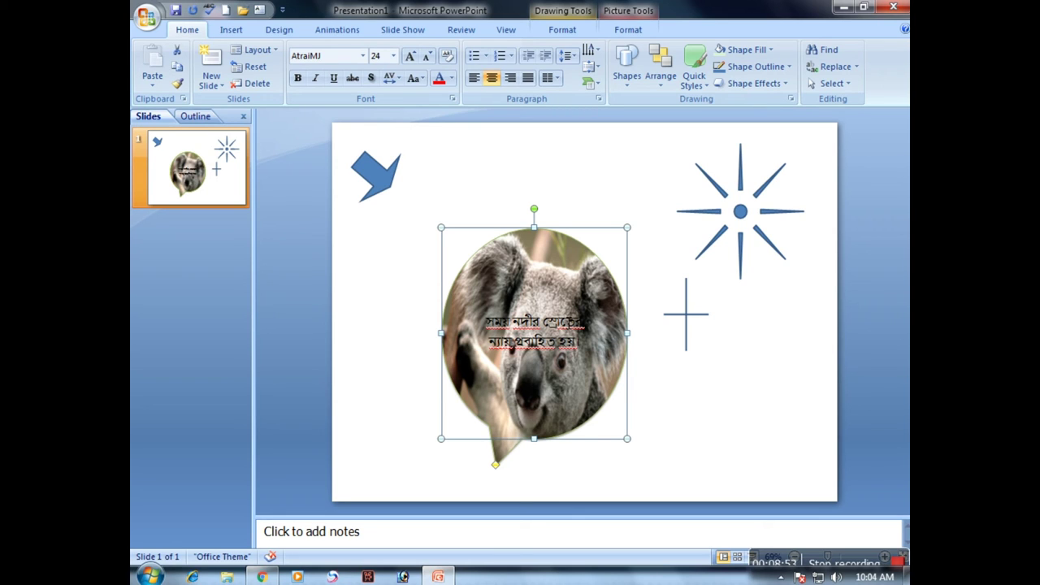
{"action": "key", "text": "ctrl+z"}
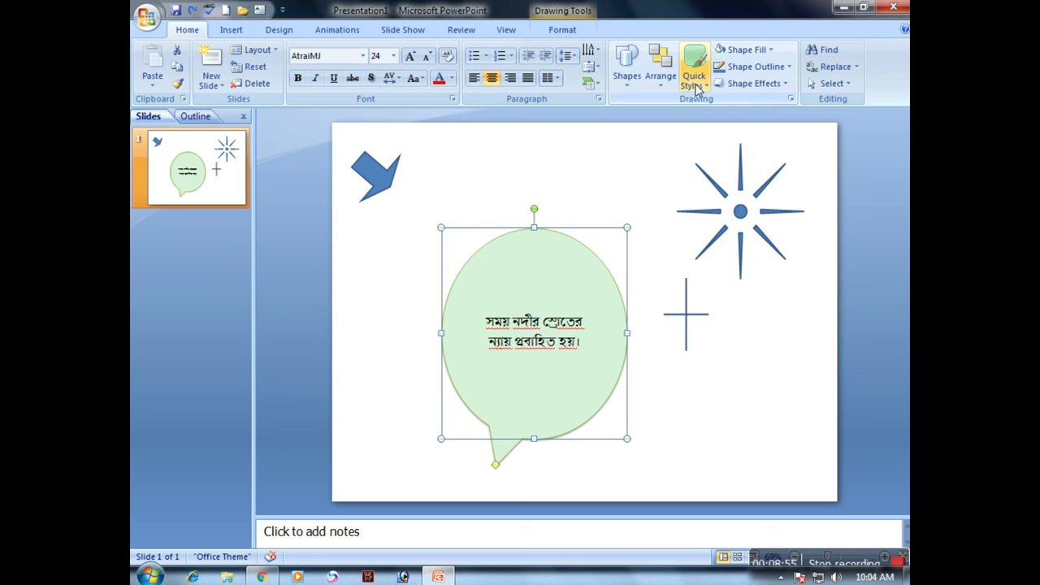
{"action": "left_click", "coordinate": [746, 49]}
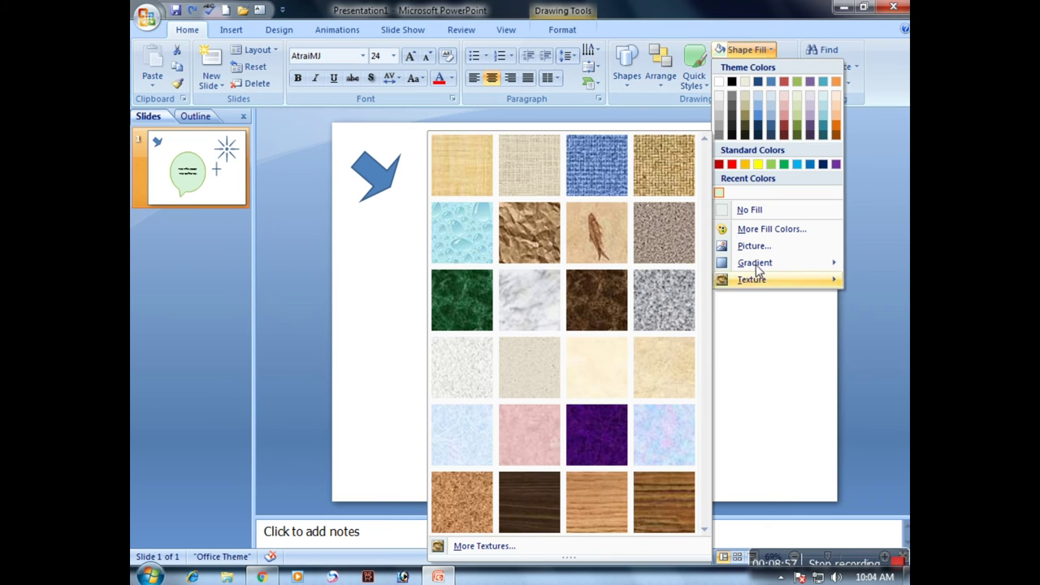
{"action": "mouse_move", "coordinate": [767, 264]}
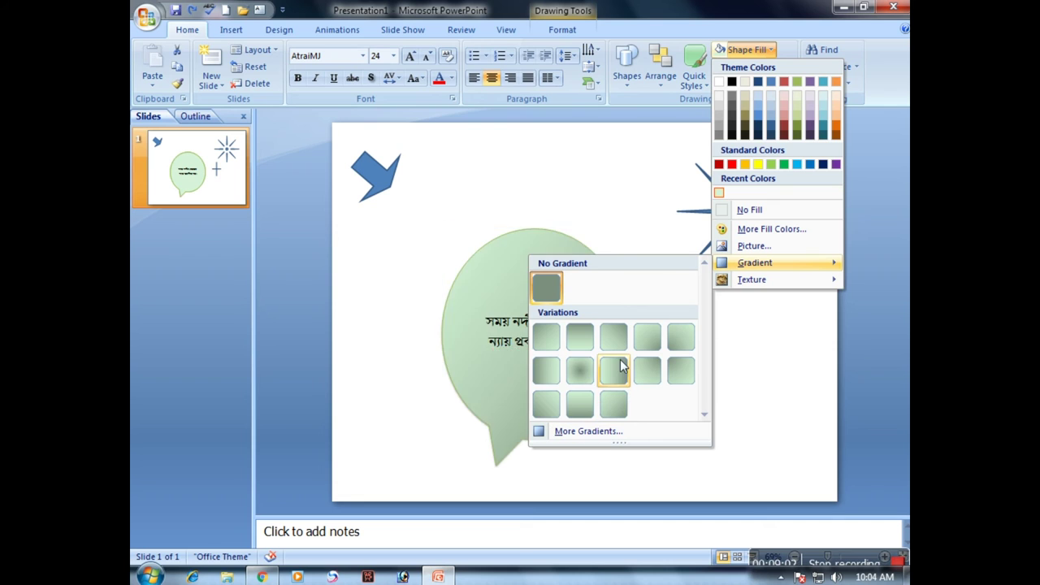
{"action": "left_click", "coordinate": [582, 431]}
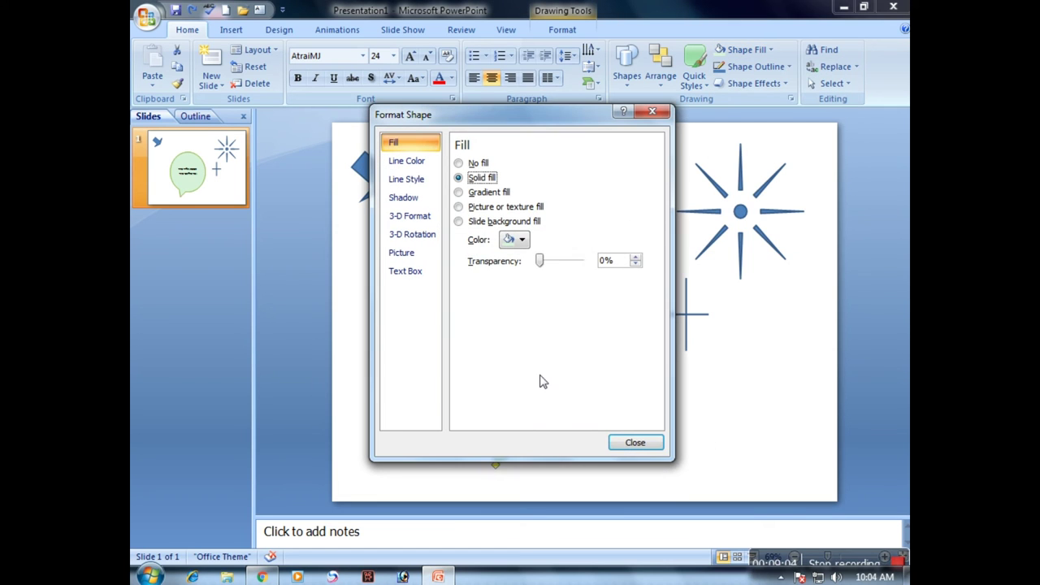
{"action": "left_click", "coordinate": [406, 178]}
{"action": "left_click", "coordinate": [406, 252]}
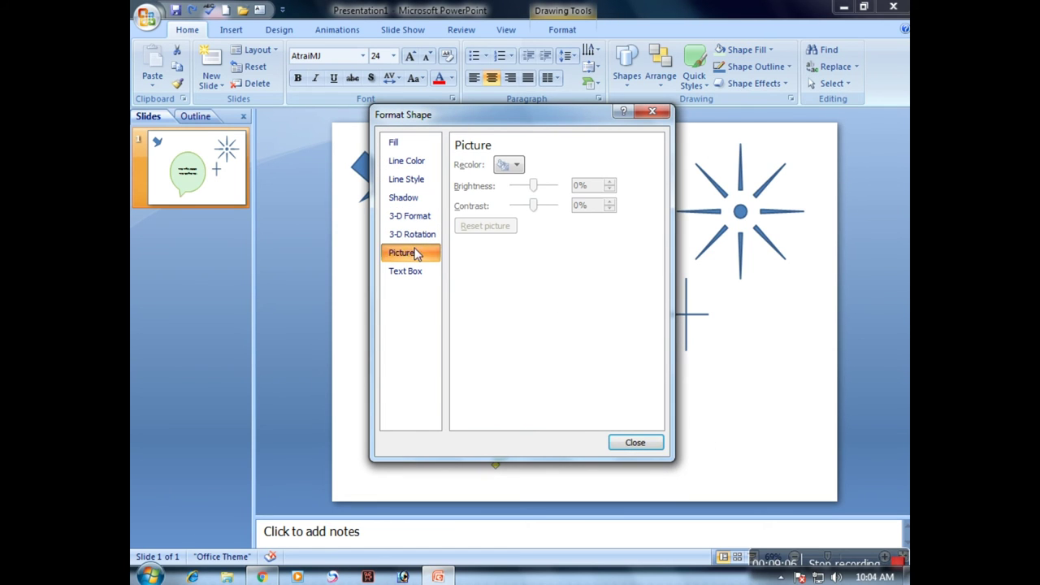
{"action": "left_click", "coordinate": [403, 197]}
{"action": "left_click", "coordinate": [406, 161]}
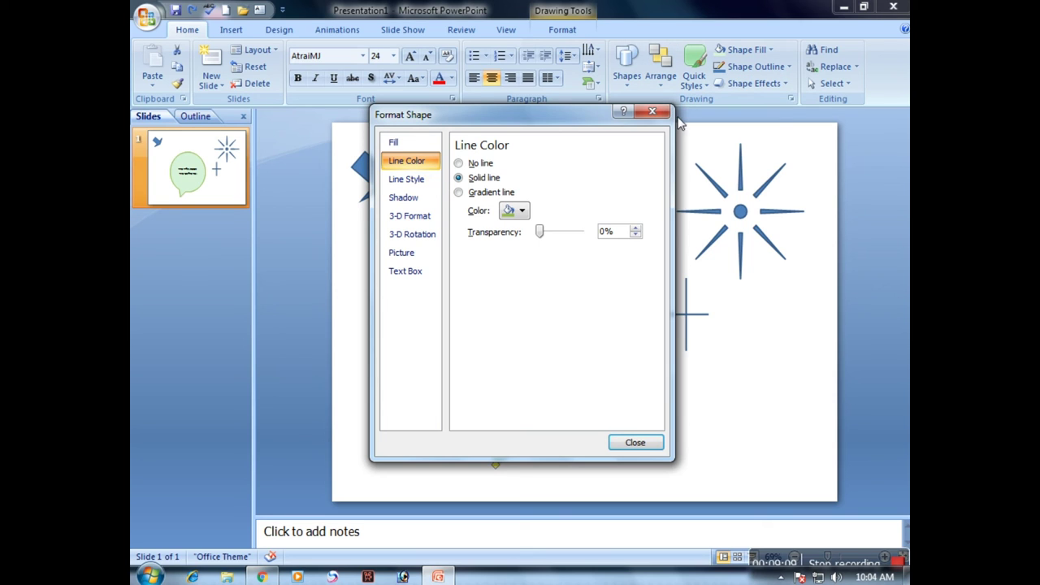
{"action": "left_click", "coordinate": [652, 111]}
{"action": "left_click", "coordinate": [762, 52]}
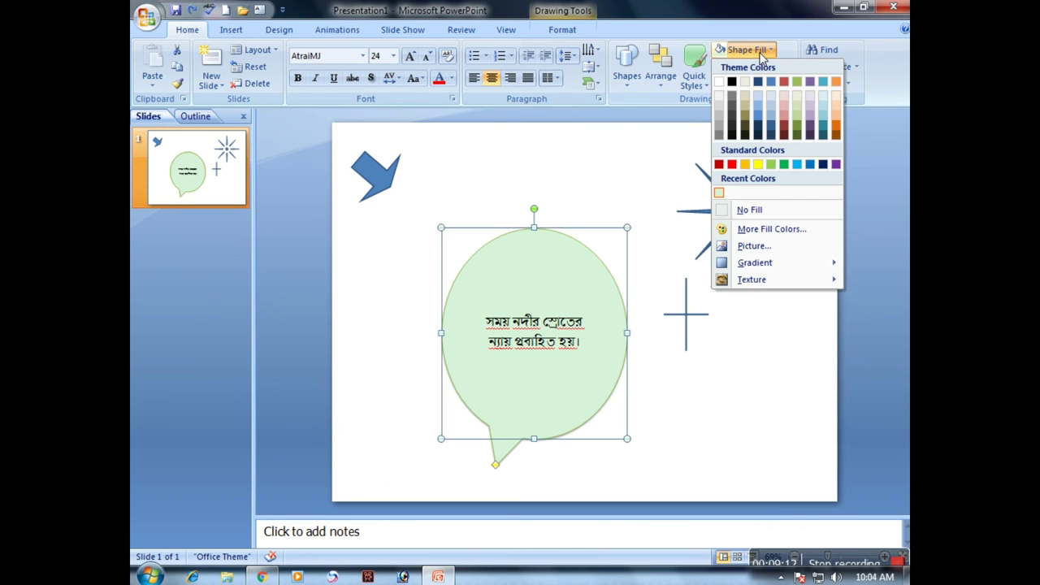
- Try the Fish fossil and Green marble textures, finally settling on Fish fossil for the callout
{"action": "mouse_move", "coordinate": [753, 285]}
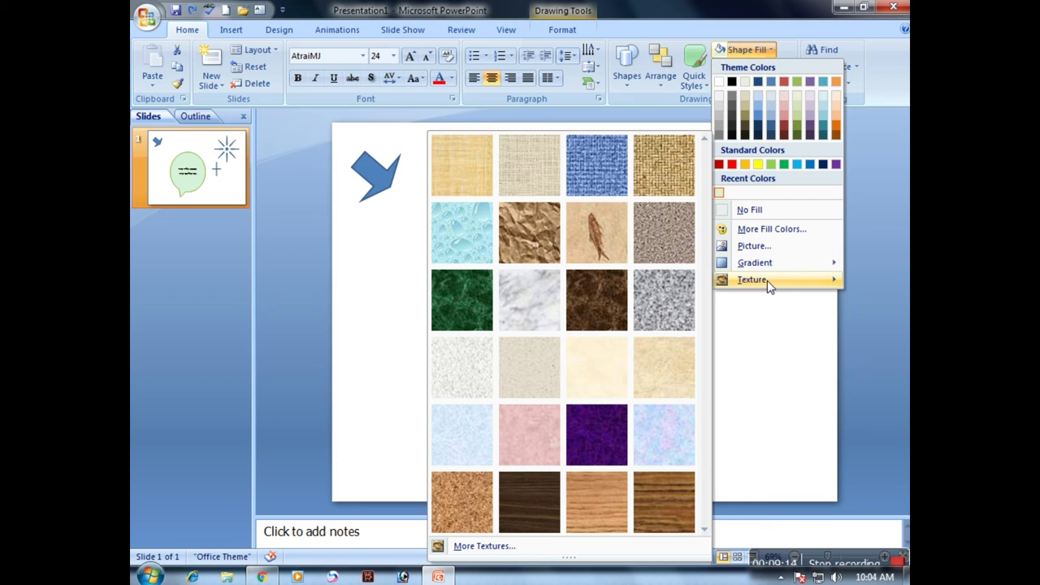
{"action": "left_click", "coordinate": [610, 233]}
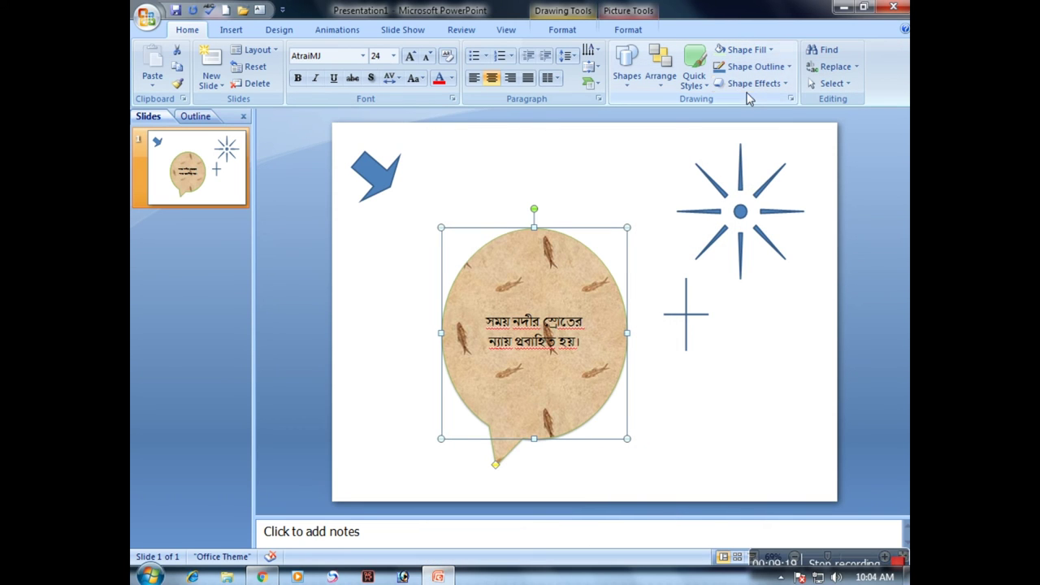
{"action": "left_click", "coordinate": [743, 50]}
{"action": "mouse_move", "coordinate": [741, 281]}
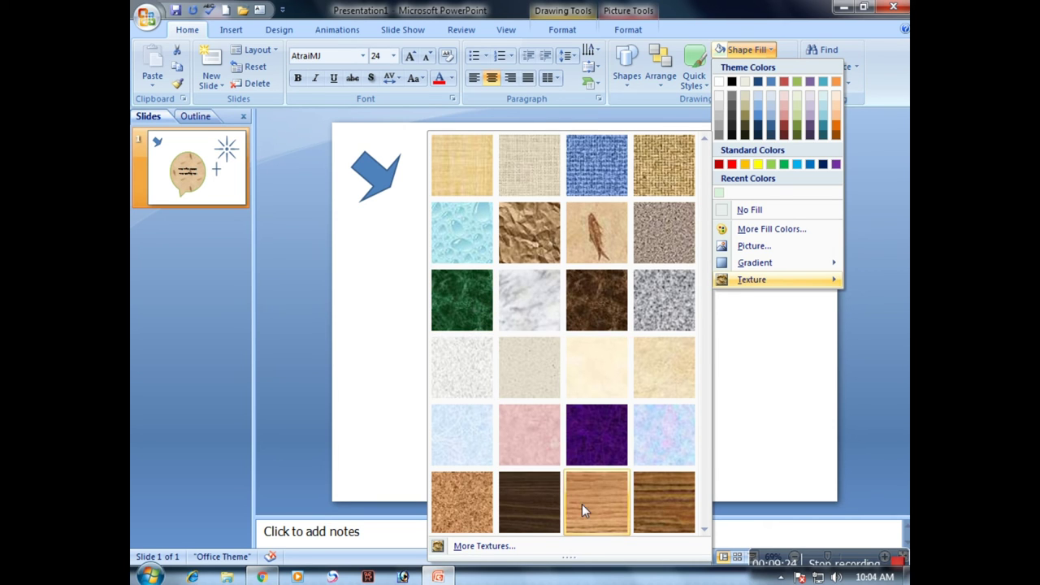
{"action": "left_click", "coordinate": [471, 305]}
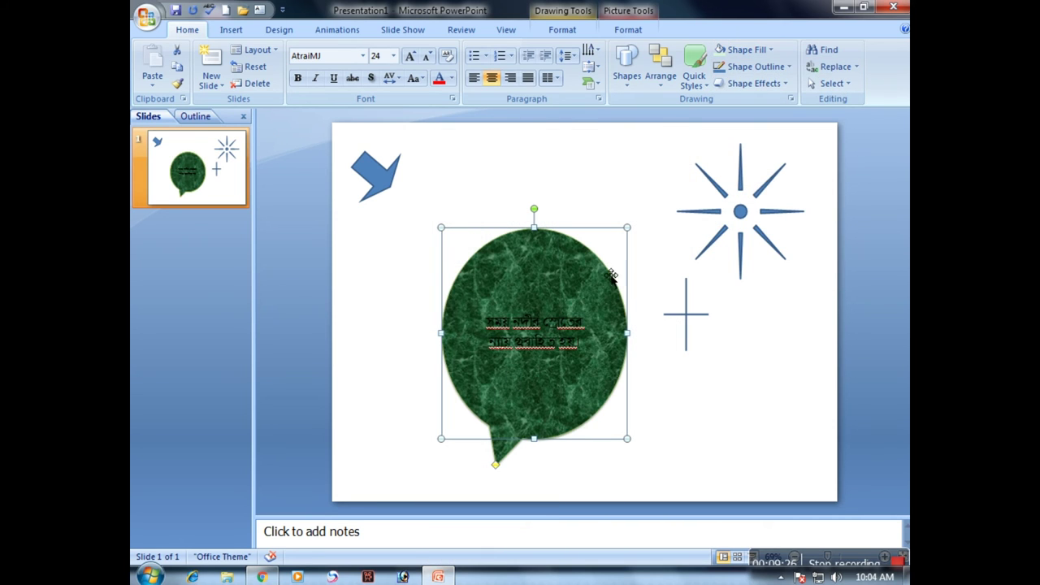
{"action": "left_click", "coordinate": [774, 71]}
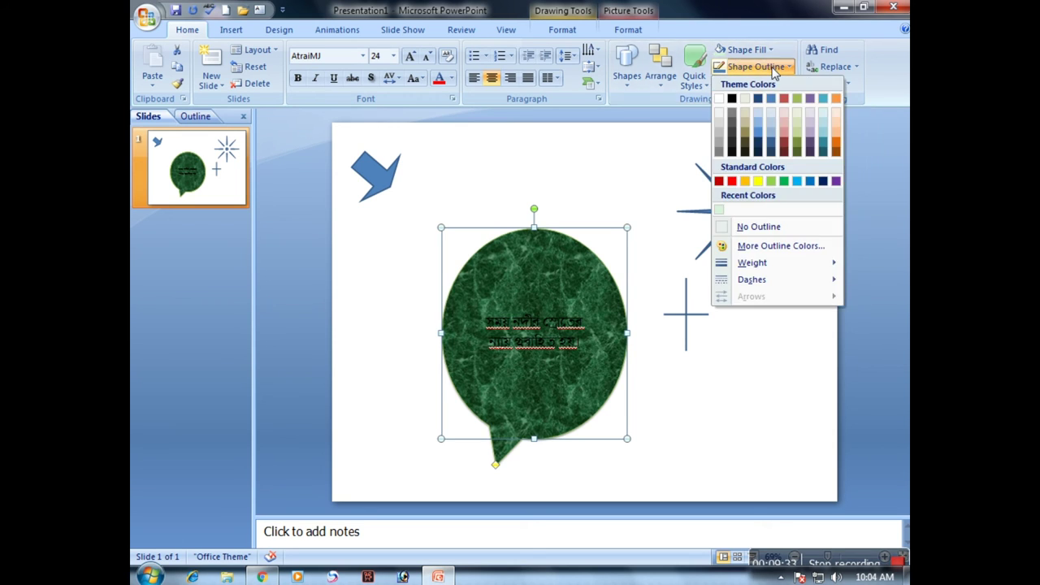
{"action": "left_click", "coordinate": [741, 51]}
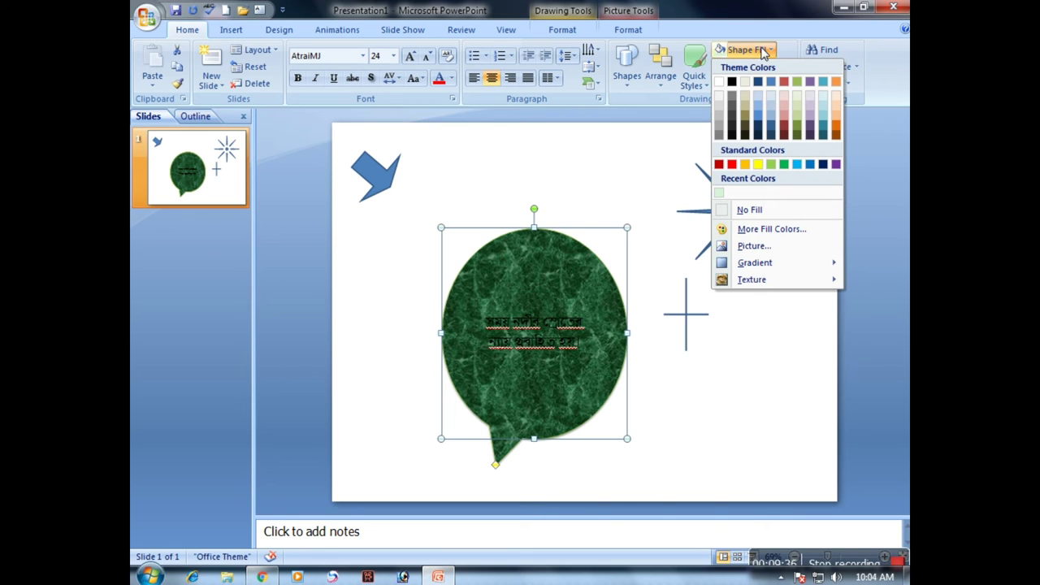
{"action": "mouse_move", "coordinate": [723, 284]}
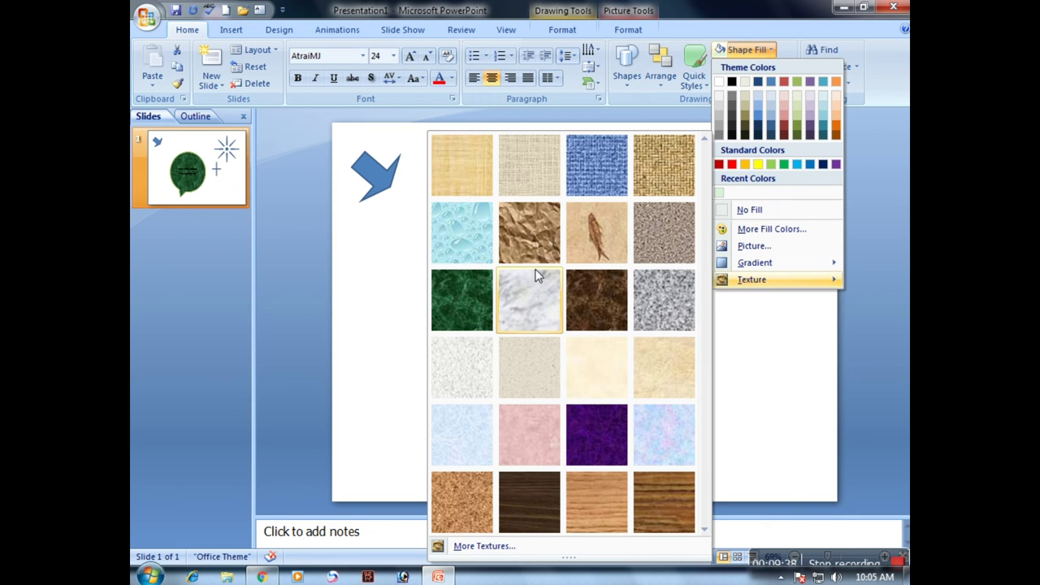
{"action": "left_click", "coordinate": [609, 240]}
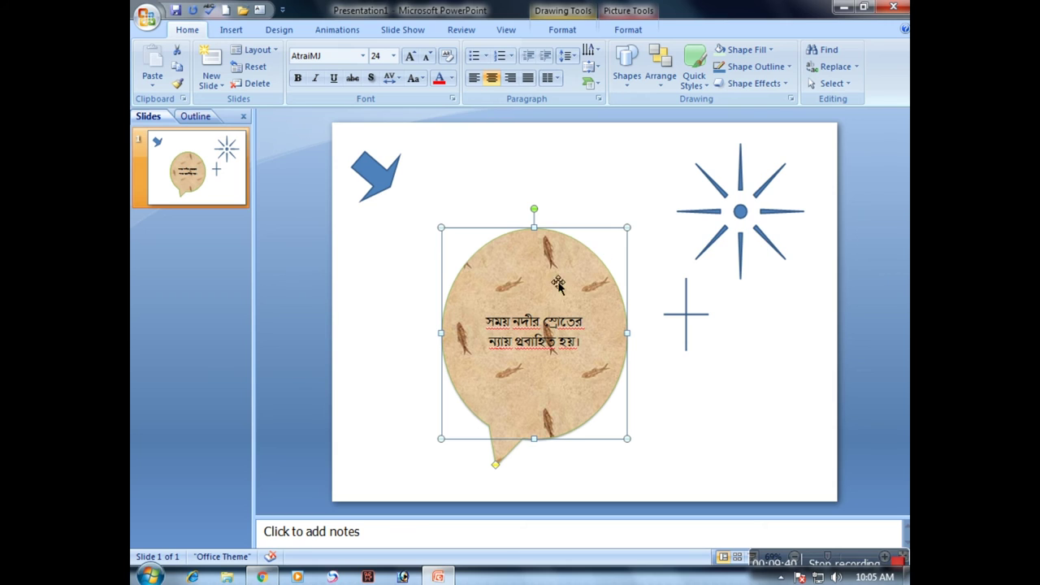
{"action": "left_click", "coordinate": [754, 69]}
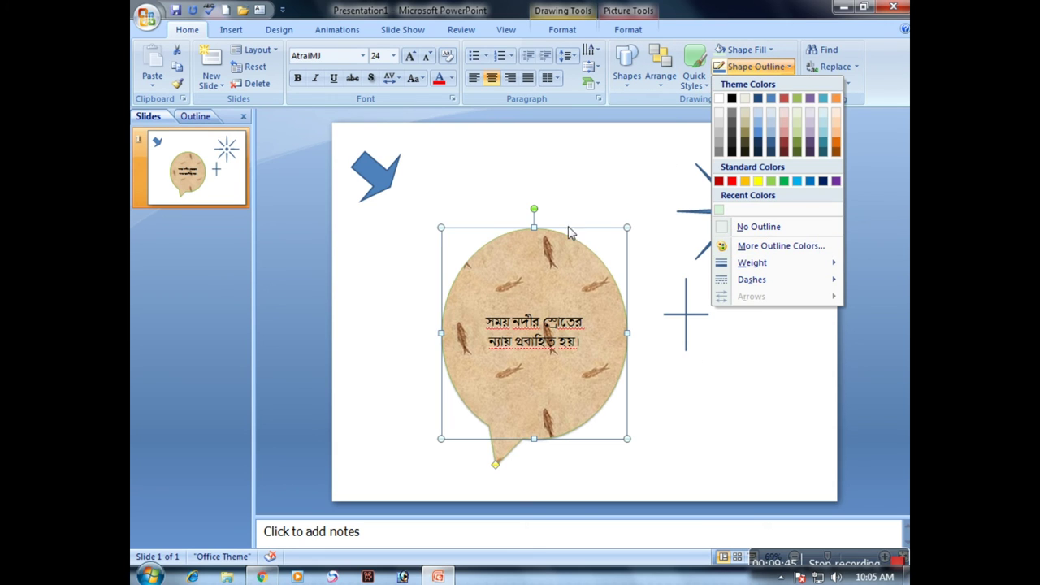
- Experiment with the callout's outline, thickening it and then removing it
{"action": "mouse_move", "coordinate": [764, 264]}
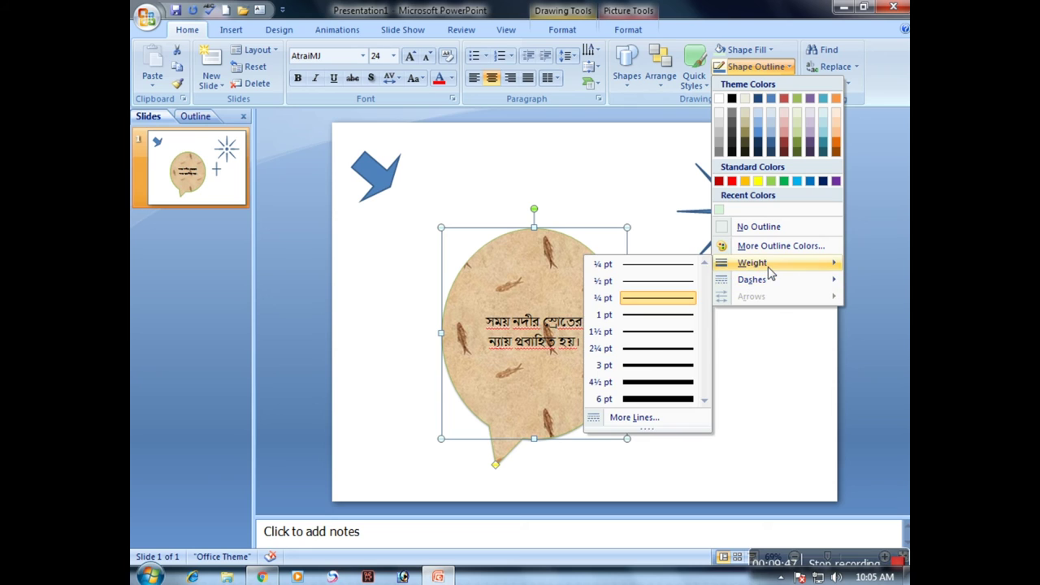
{"action": "left_click", "coordinate": [651, 380]}
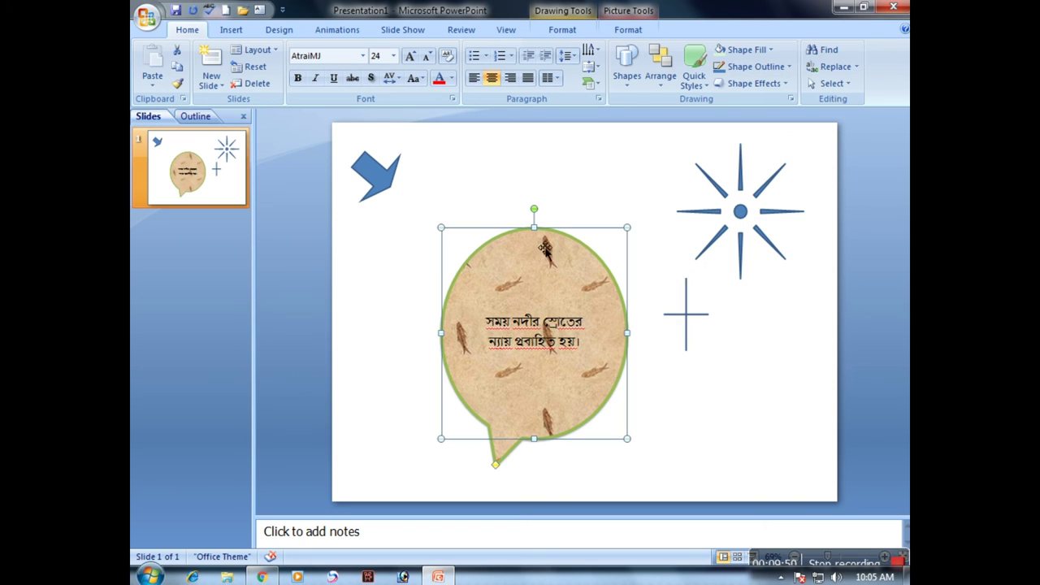
{"action": "left_click", "coordinate": [754, 68]}
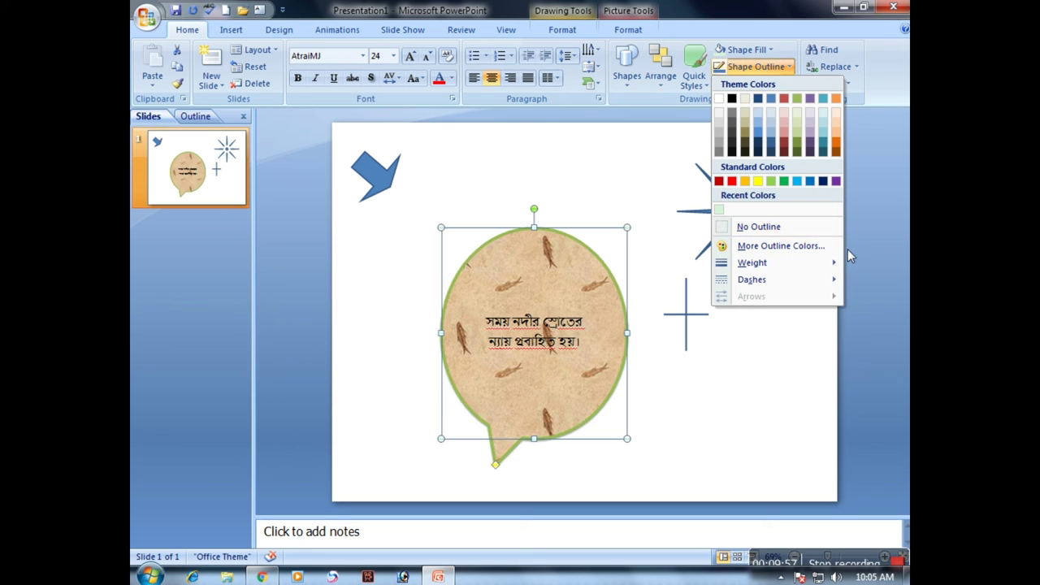
{"action": "left_click", "coordinate": [786, 233]}
{"action": "left_click", "coordinate": [757, 67]}
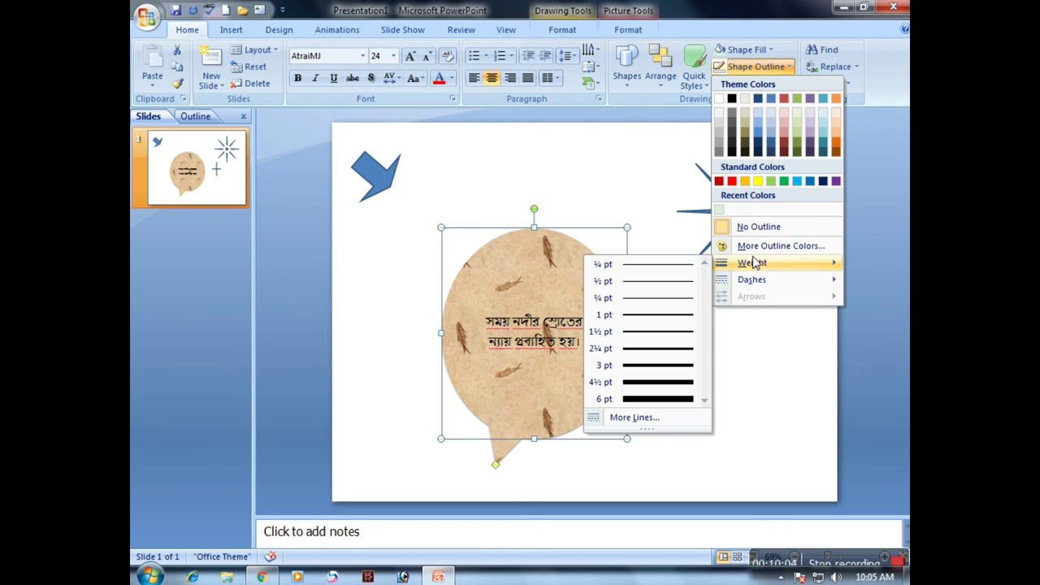
{"action": "left_click", "coordinate": [769, 232]}
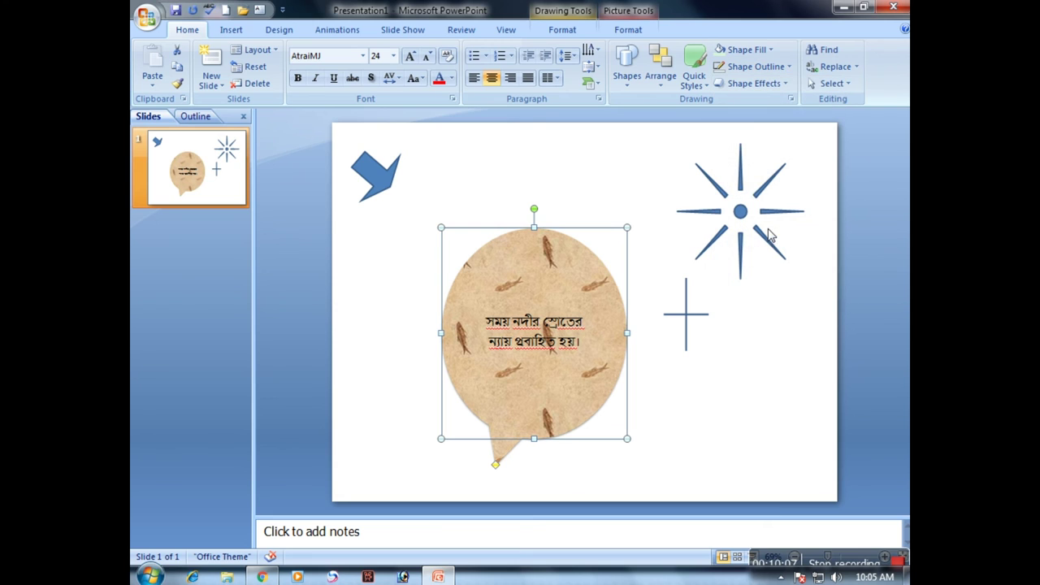
- Set the callout's outline weight to 6 pt and colour it green
{"action": "left_click", "coordinate": [760, 66]}
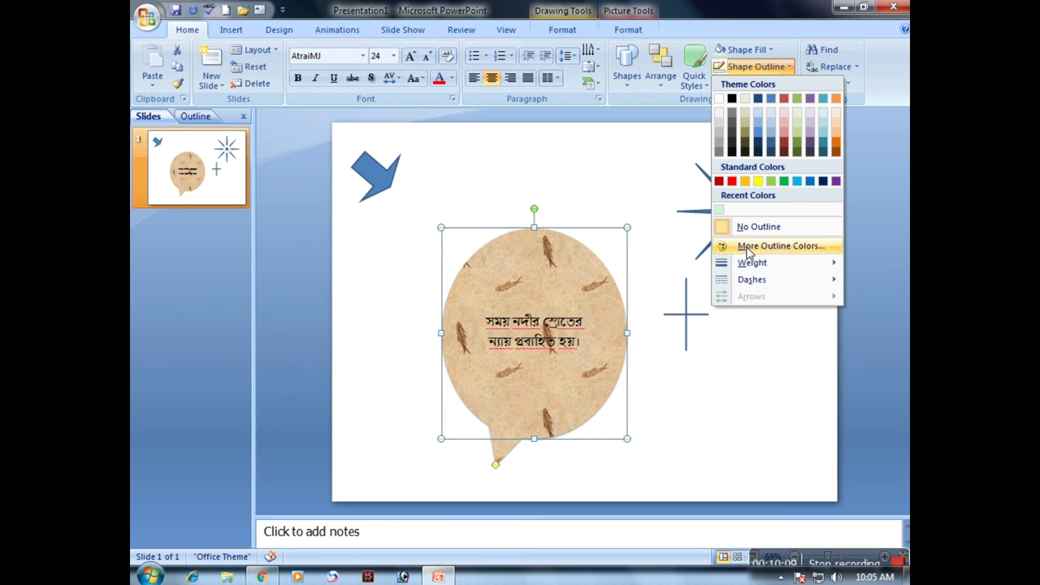
{"action": "mouse_move", "coordinate": [746, 266]}
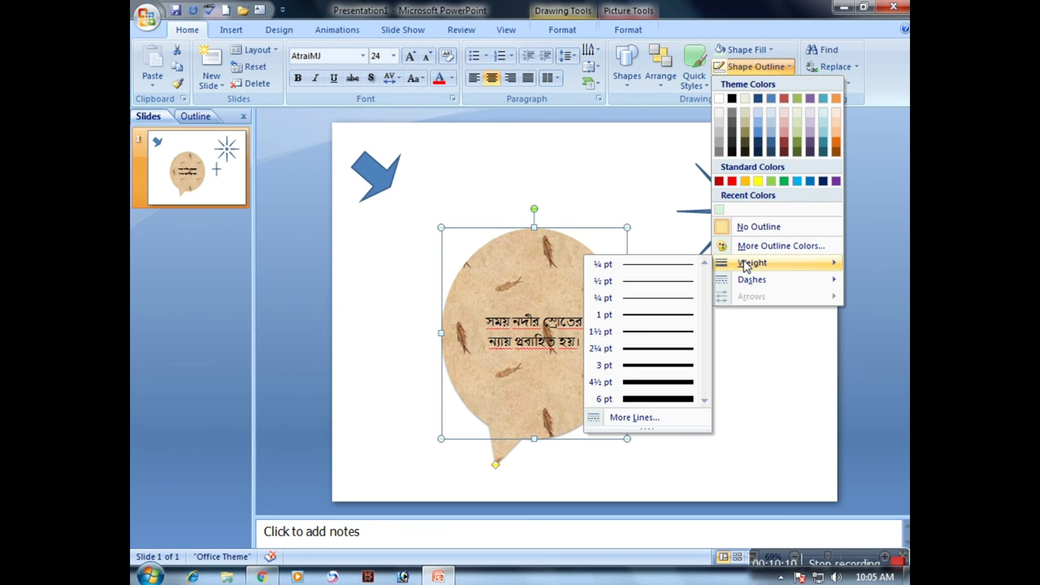
{"action": "left_click", "coordinate": [652, 399]}
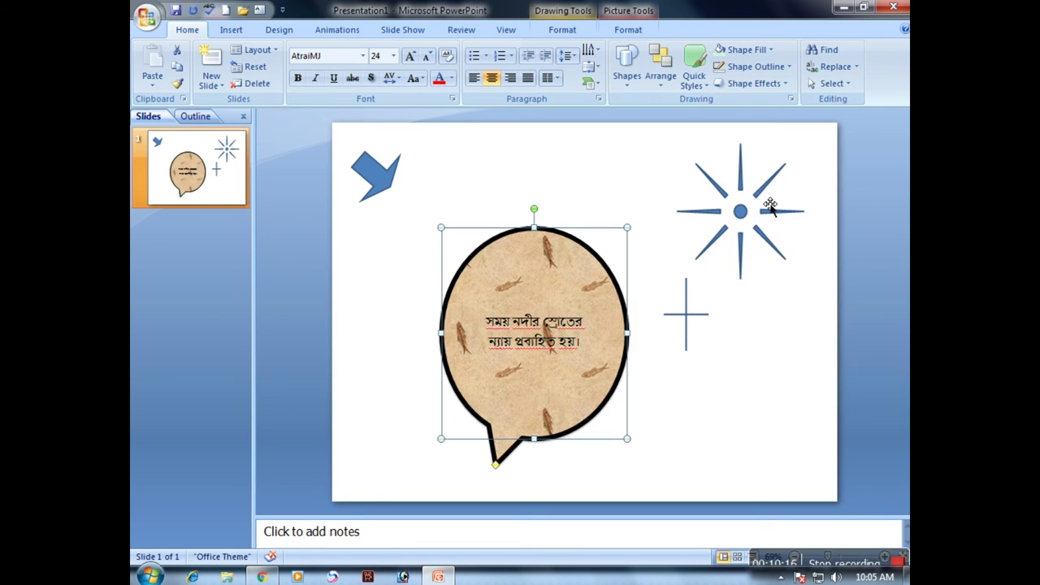
{"action": "left_click", "coordinate": [745, 70]}
{"action": "mouse_move", "coordinate": [755, 284]}
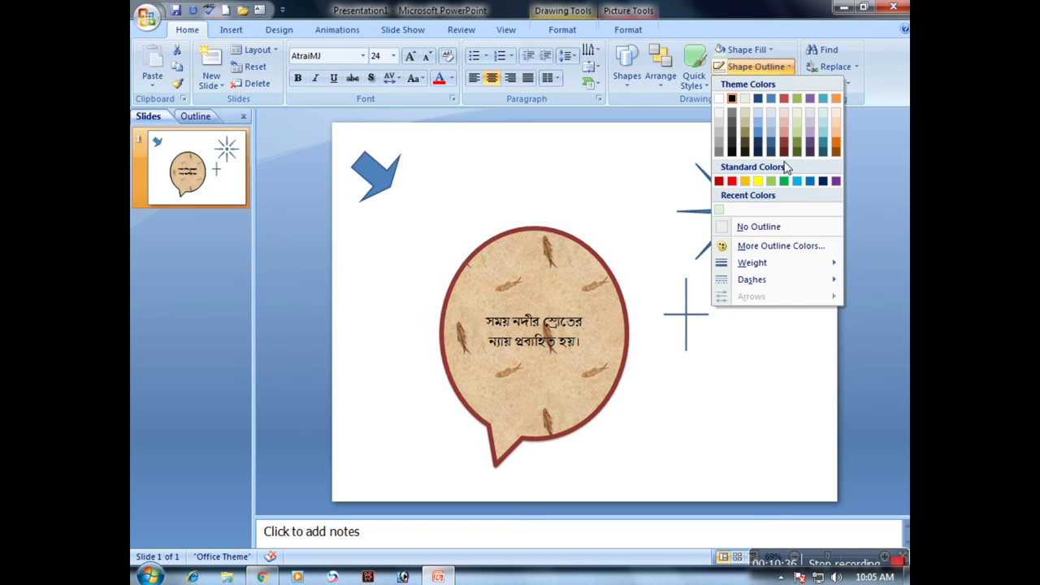
{"action": "left_click", "coordinate": [783, 180]}
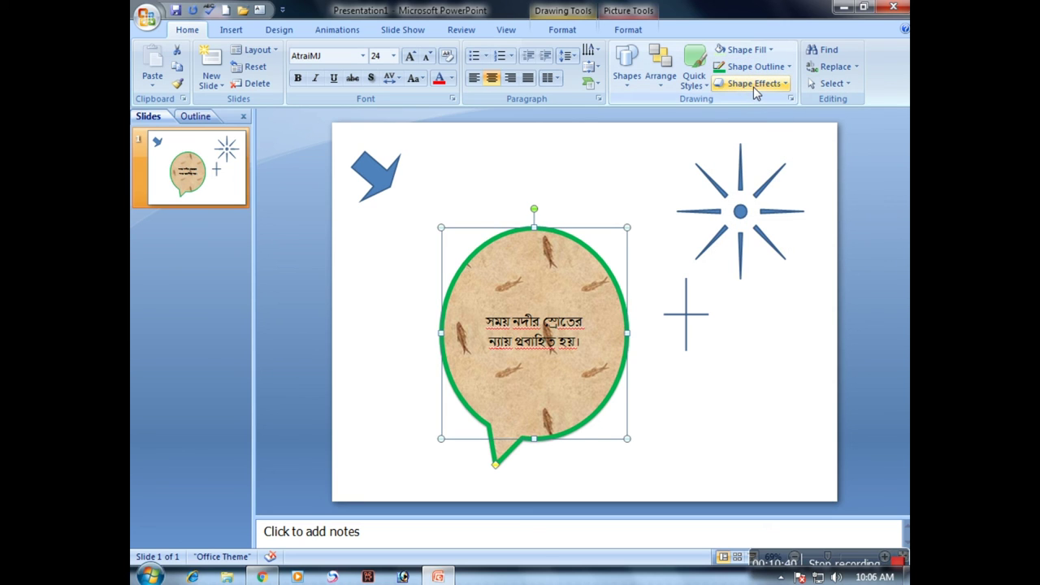
{"action": "left_click", "coordinate": [756, 84]}
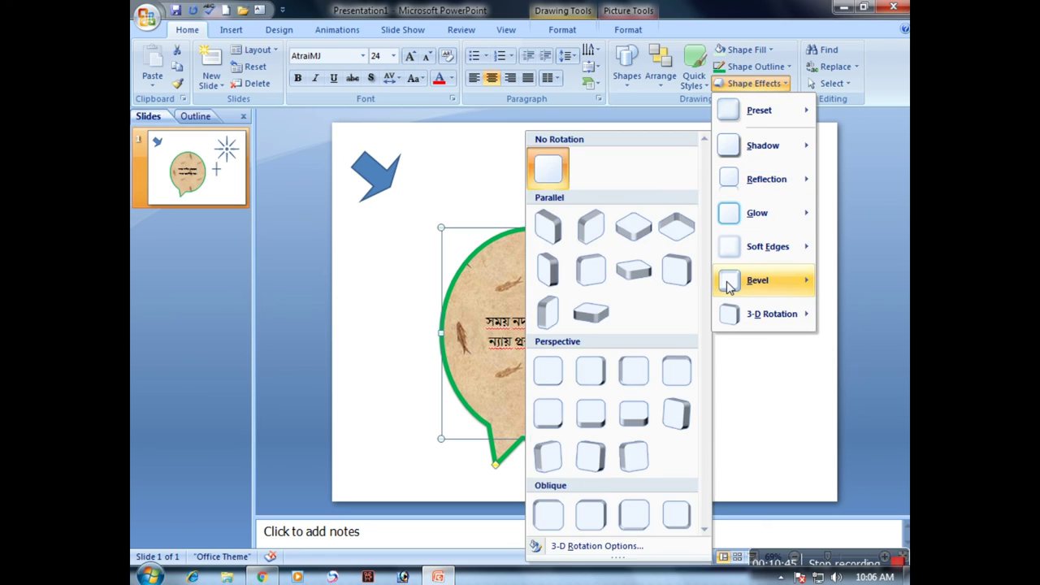
- Apply the Off Axis 2 Right parallel 3-D rotation to the fossil-textured callout
{"action": "mouse_move", "coordinate": [770, 121]}
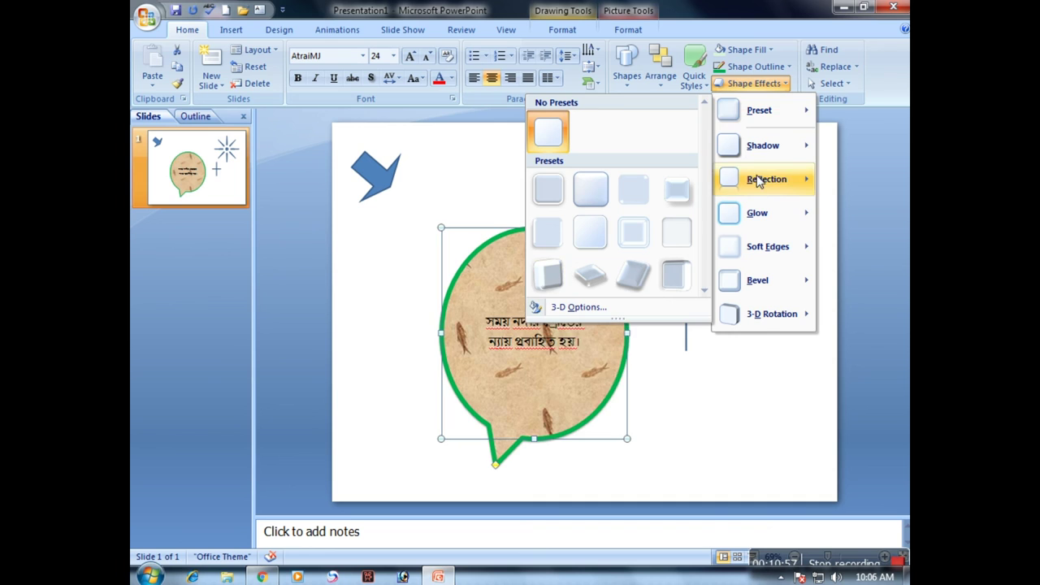
{"action": "mouse_move", "coordinate": [767, 158]}
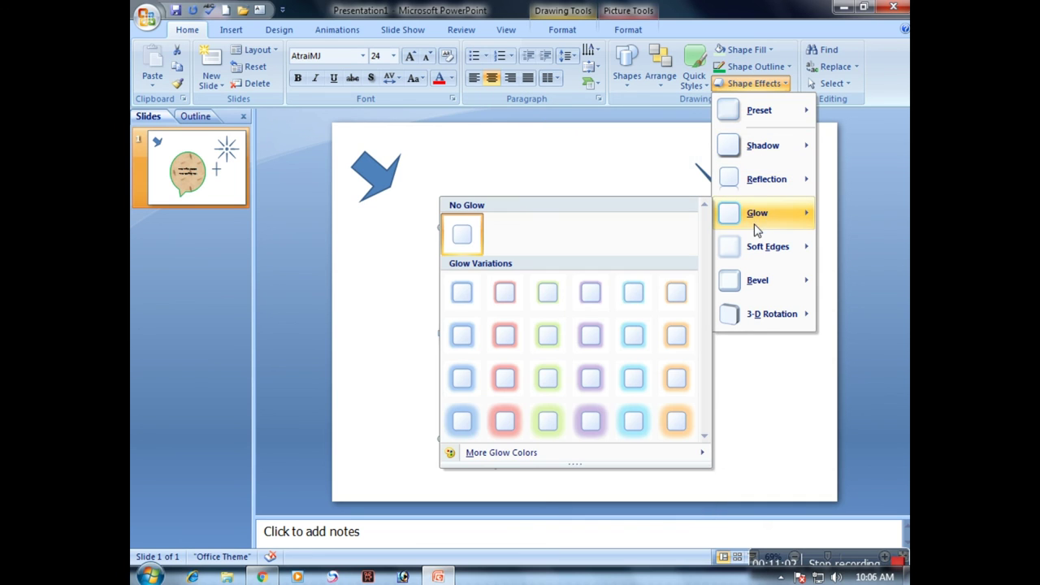
{"action": "mouse_move", "coordinate": [759, 277]}
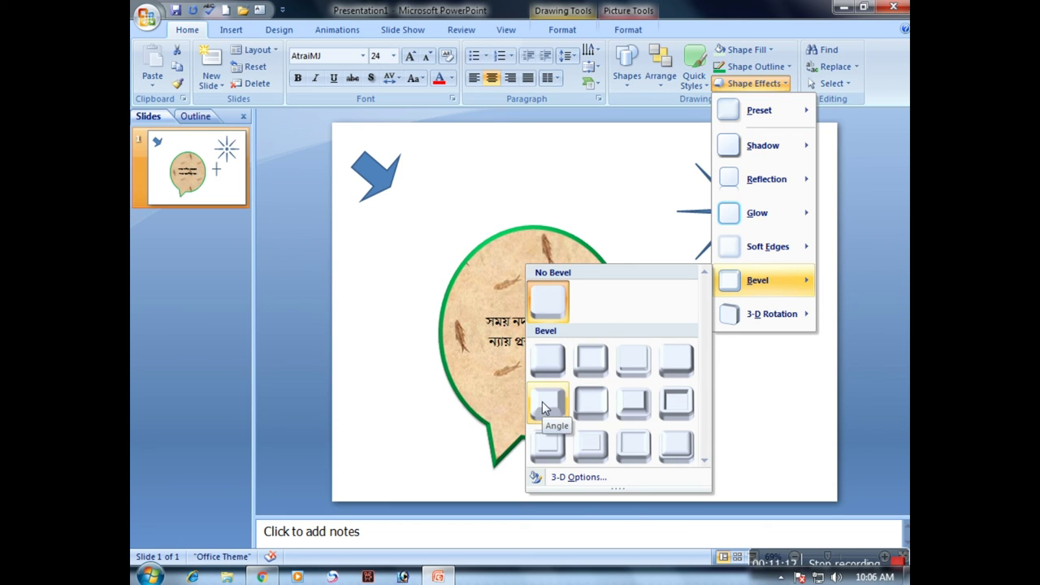
{"action": "mouse_move", "coordinate": [753, 317]}
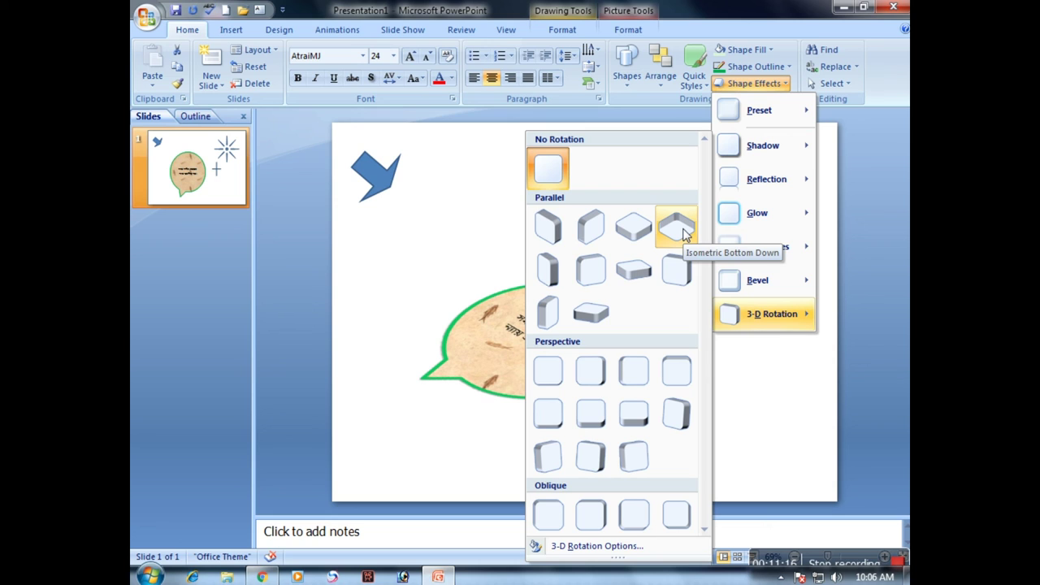
{"action": "left_click", "coordinate": [546, 317]}
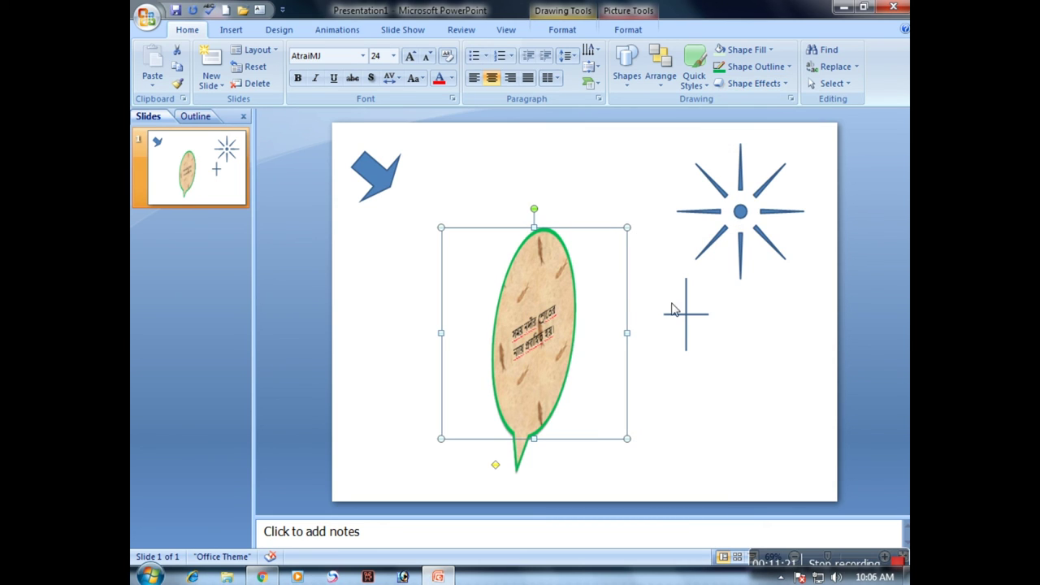